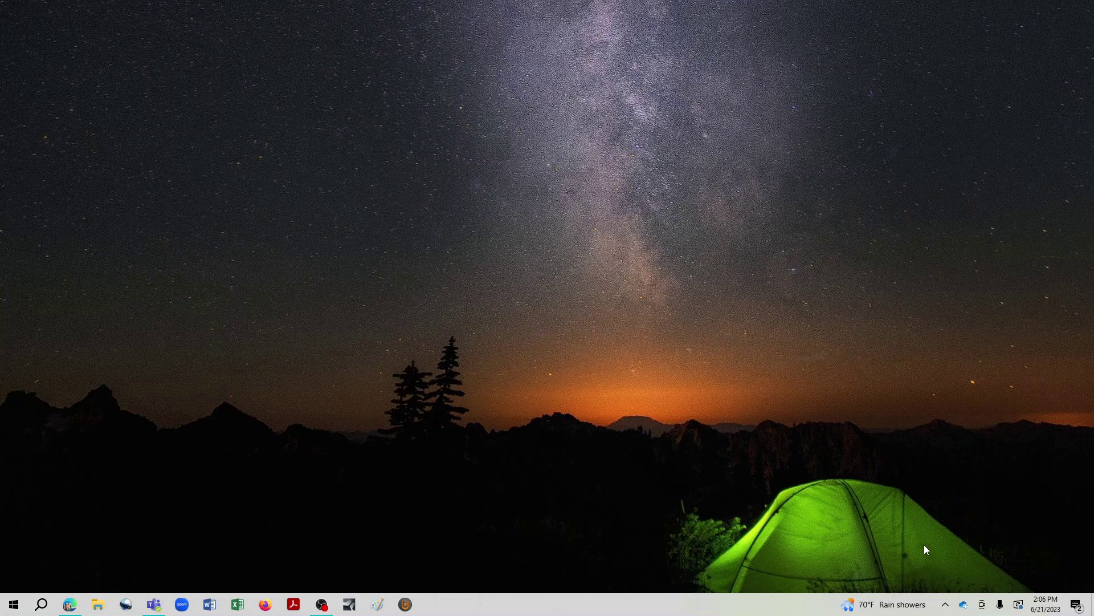
Switch to 123 Test Form in the browser and set its response collection so that anyone can respond
left_click(70, 604)
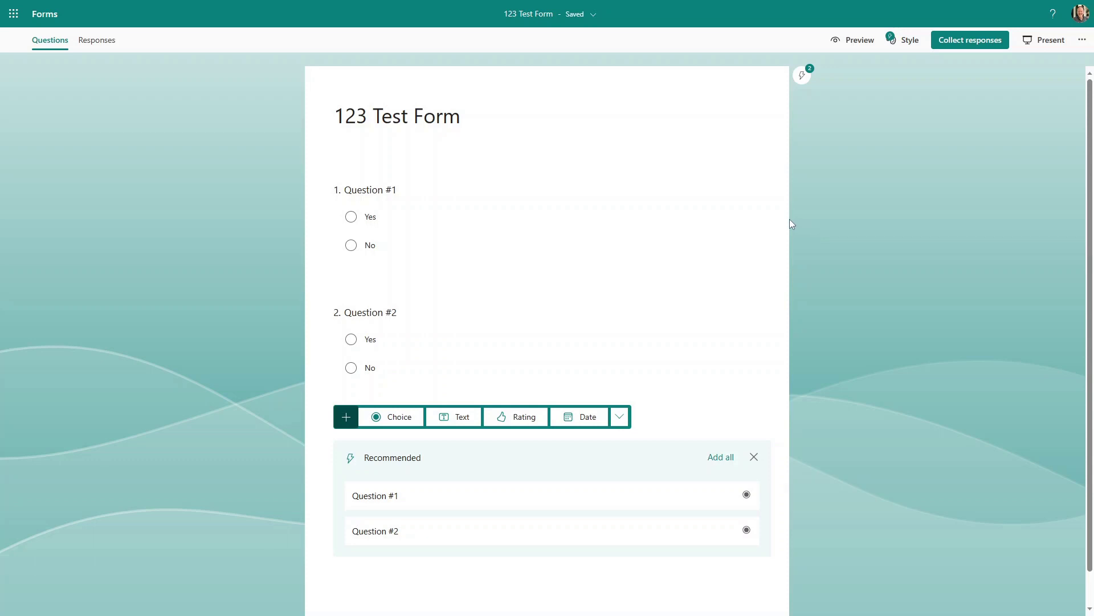
left_click(993, 41)
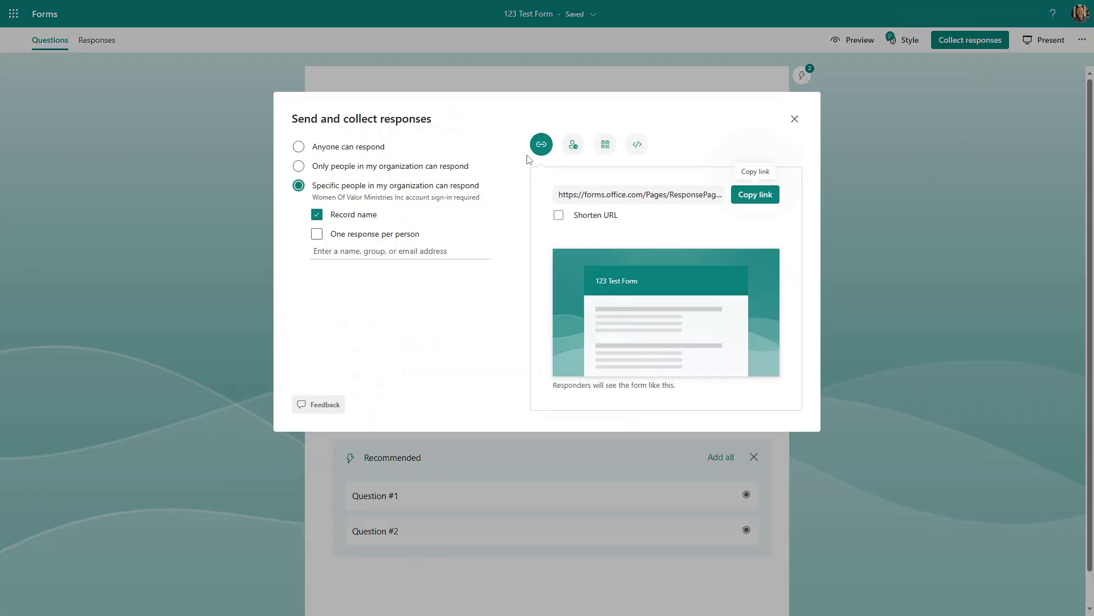
left_click(301, 148)
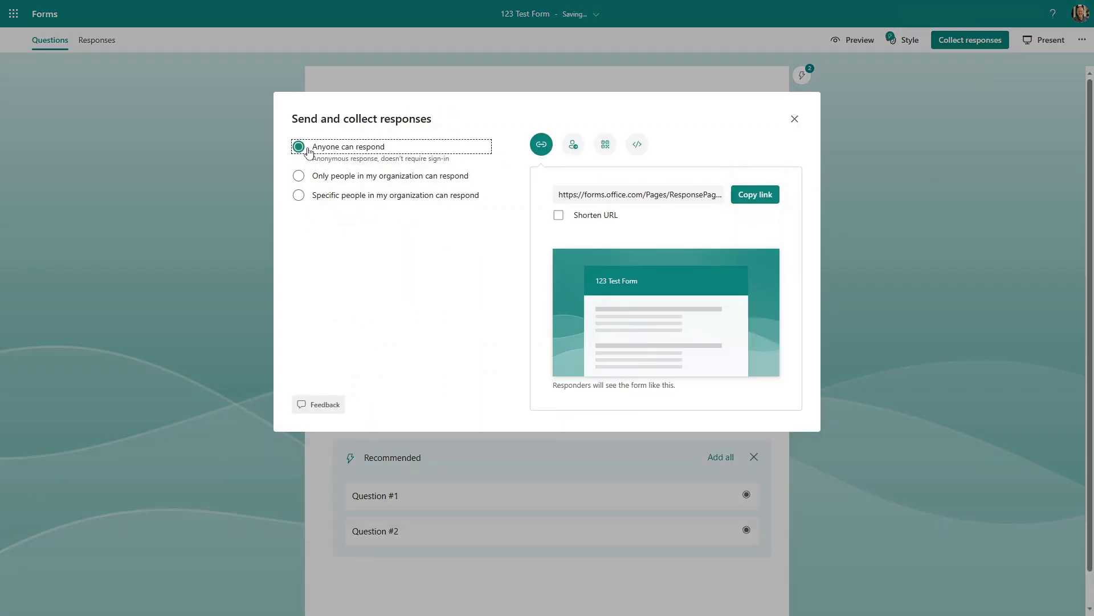
left_click(561, 195)
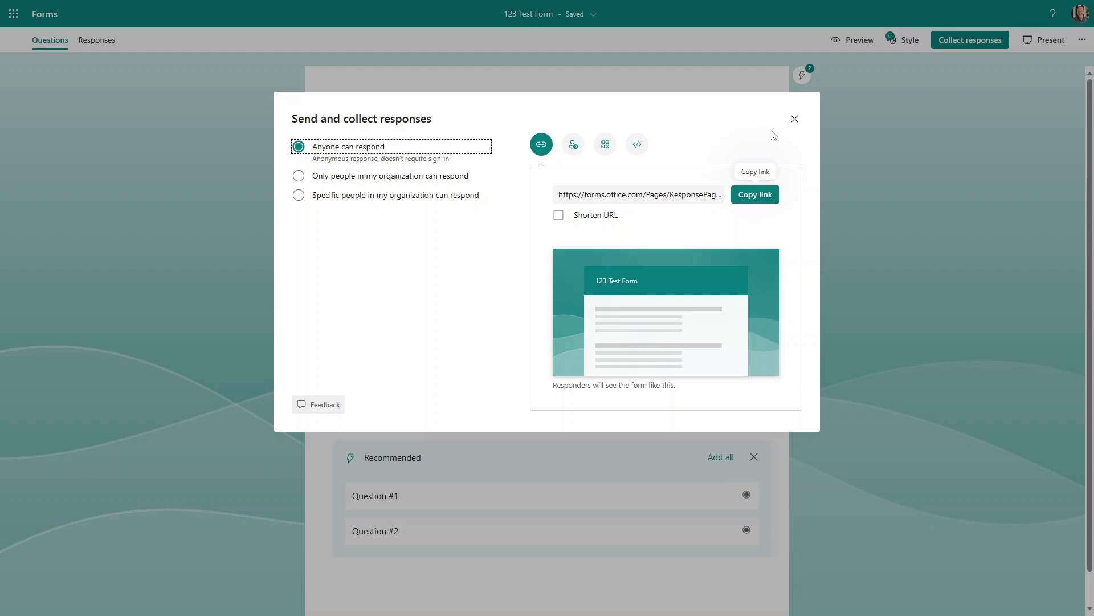
left_click(794, 118)
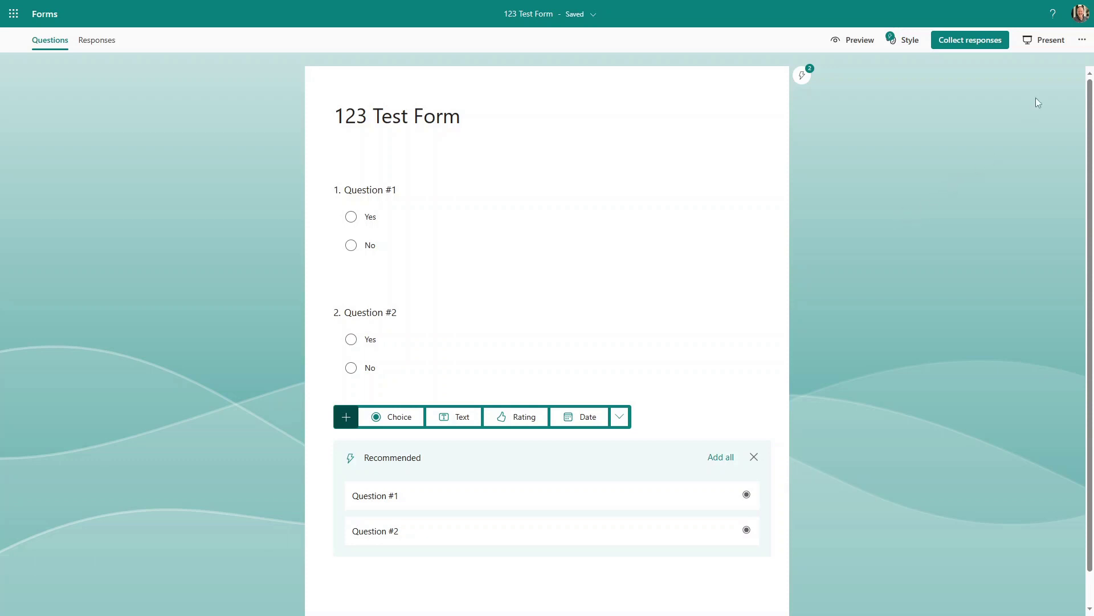
Turn on email notification of each response in the form's settings
left_click(1081, 42)
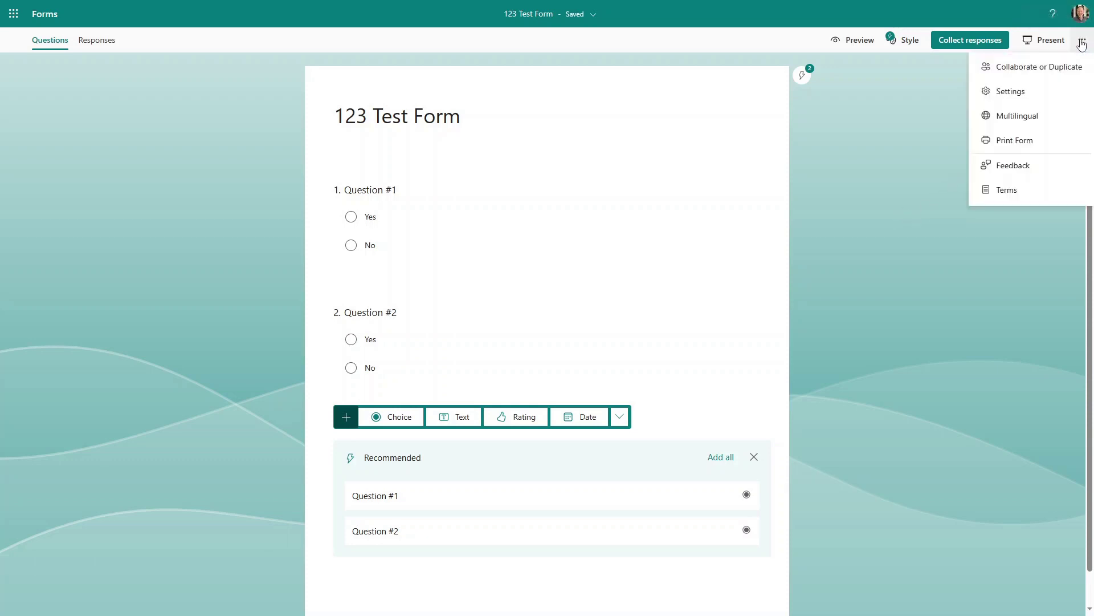
left_click(1002, 92)
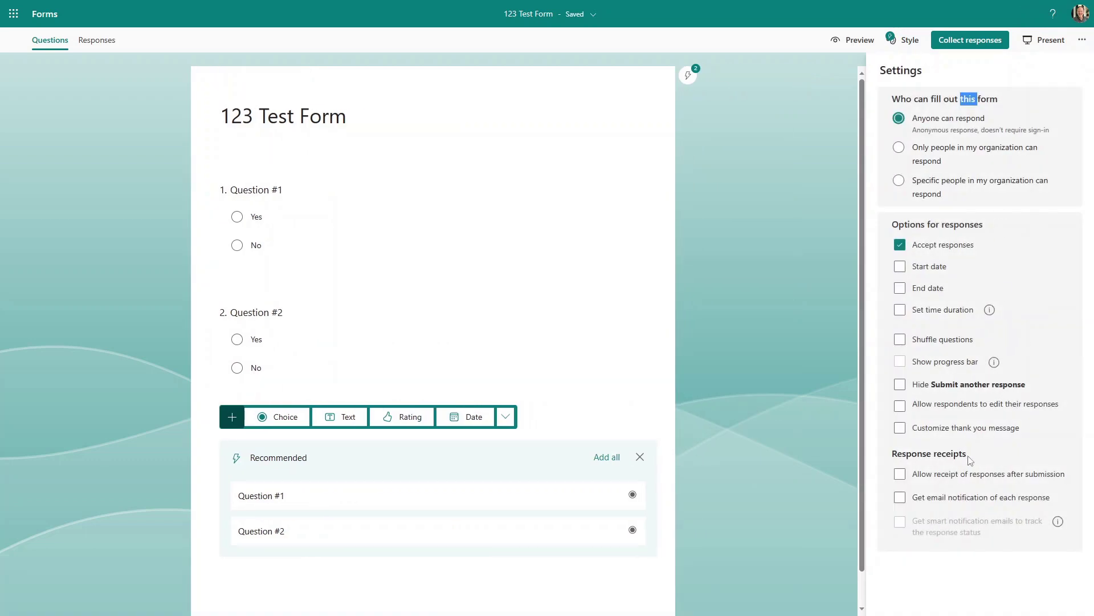
left_click(901, 499)
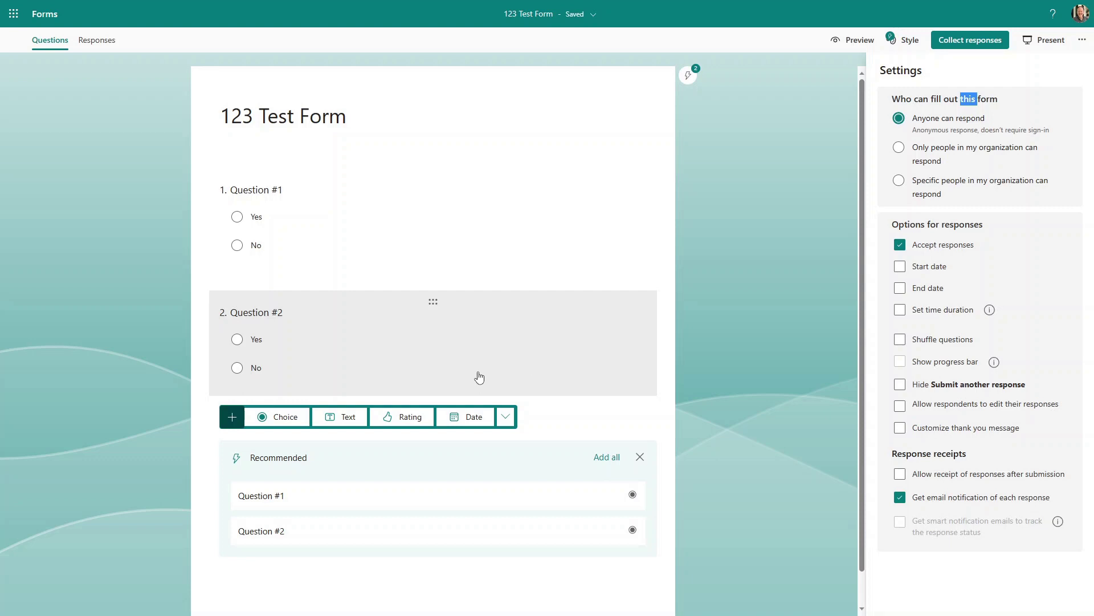
left_click(735, 280)
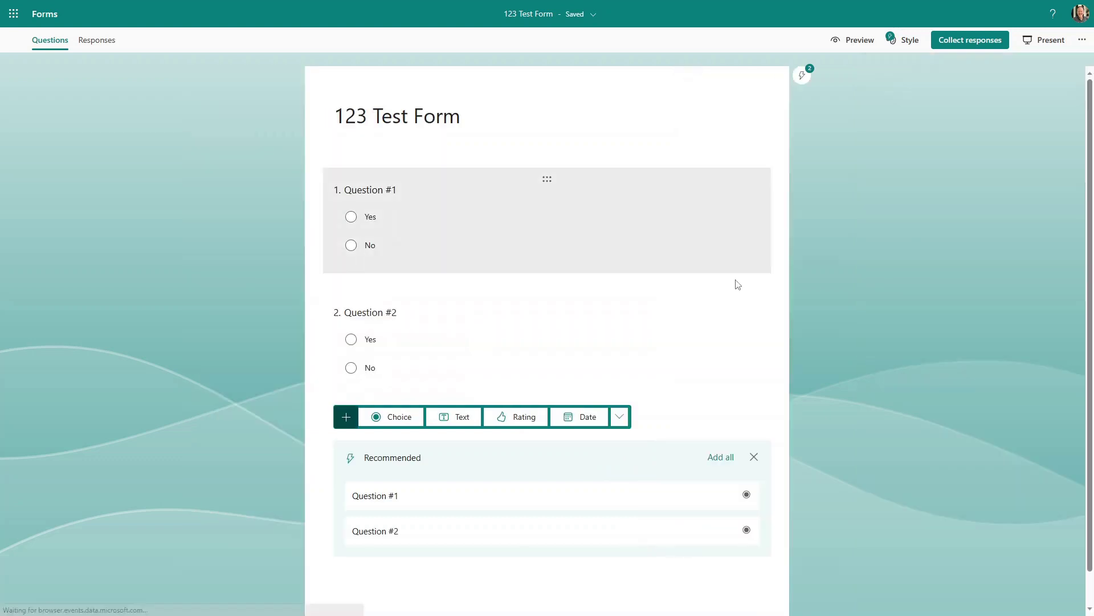
Preview the form and submit a test response answering Yes to Question #1 and No to Question #2
left_click(855, 44)
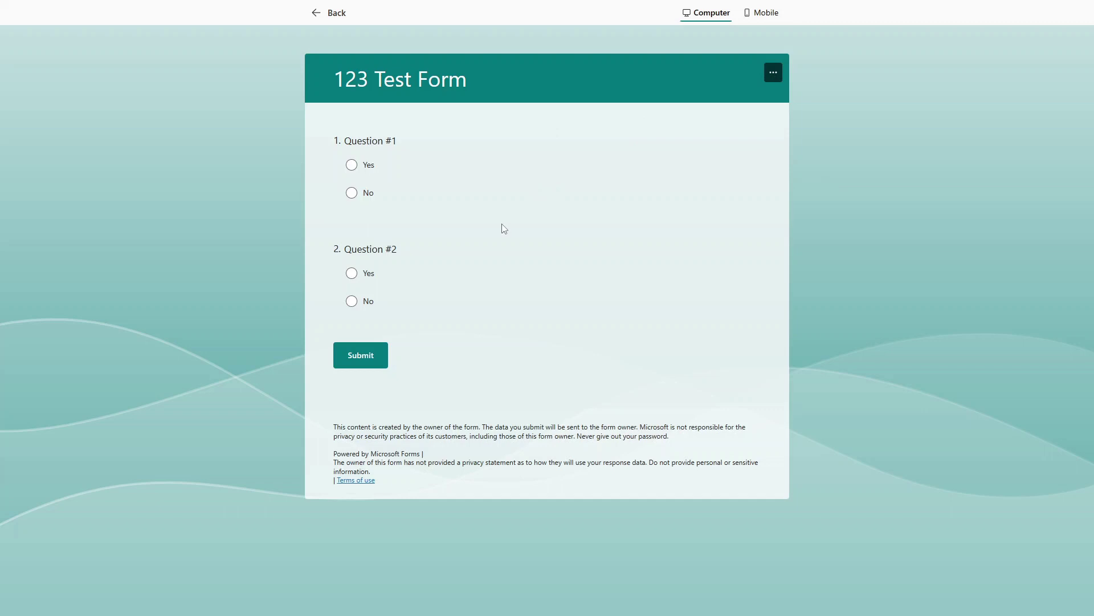
left_click(353, 170)
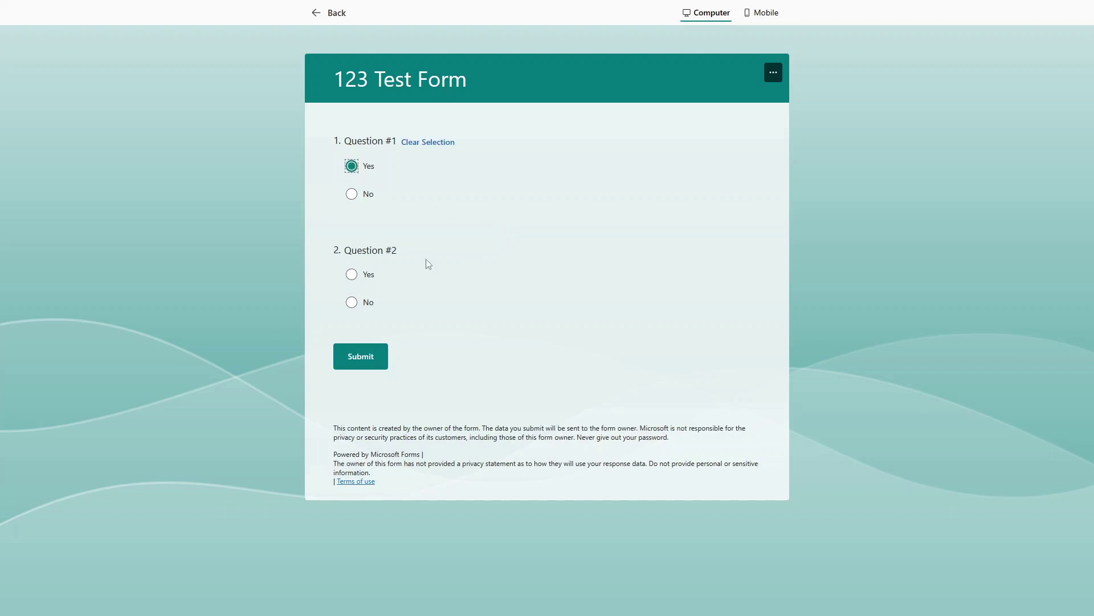
left_click(353, 303)
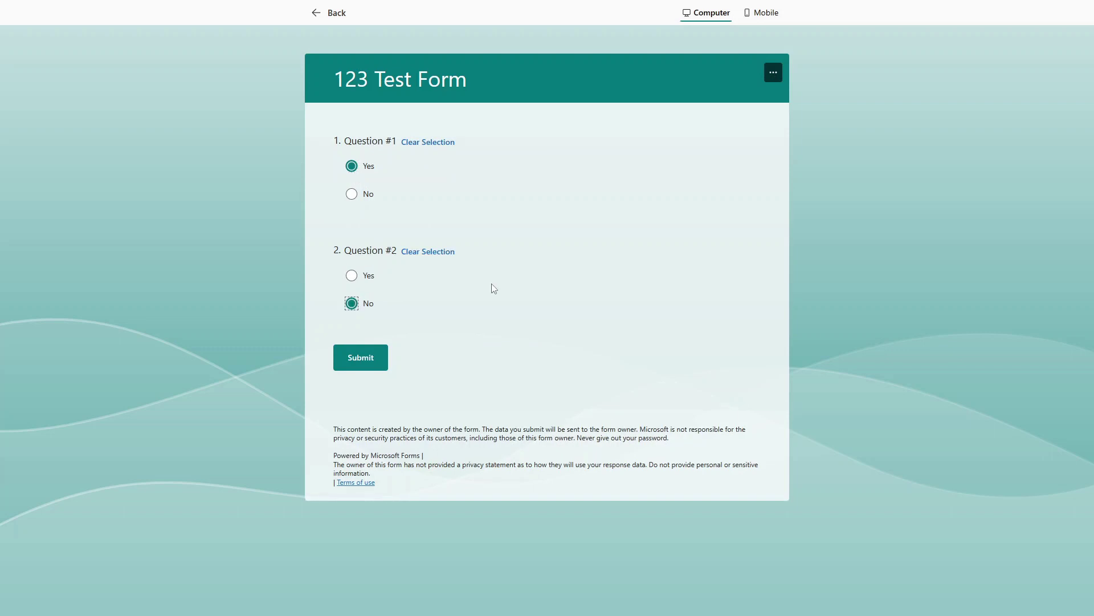
left_click(370, 360)
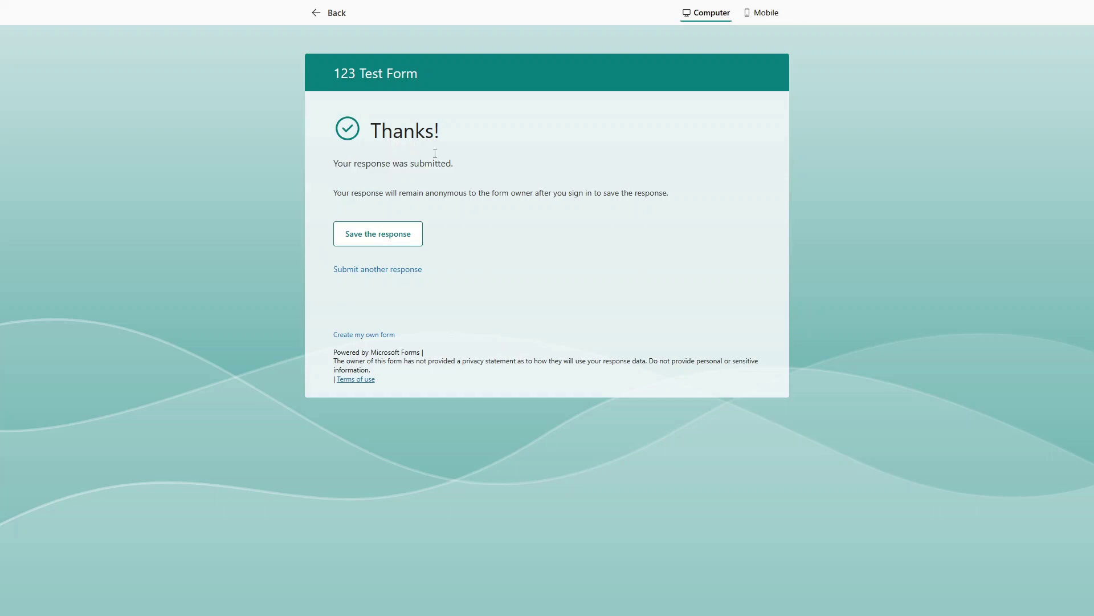
left_click(326, 15)
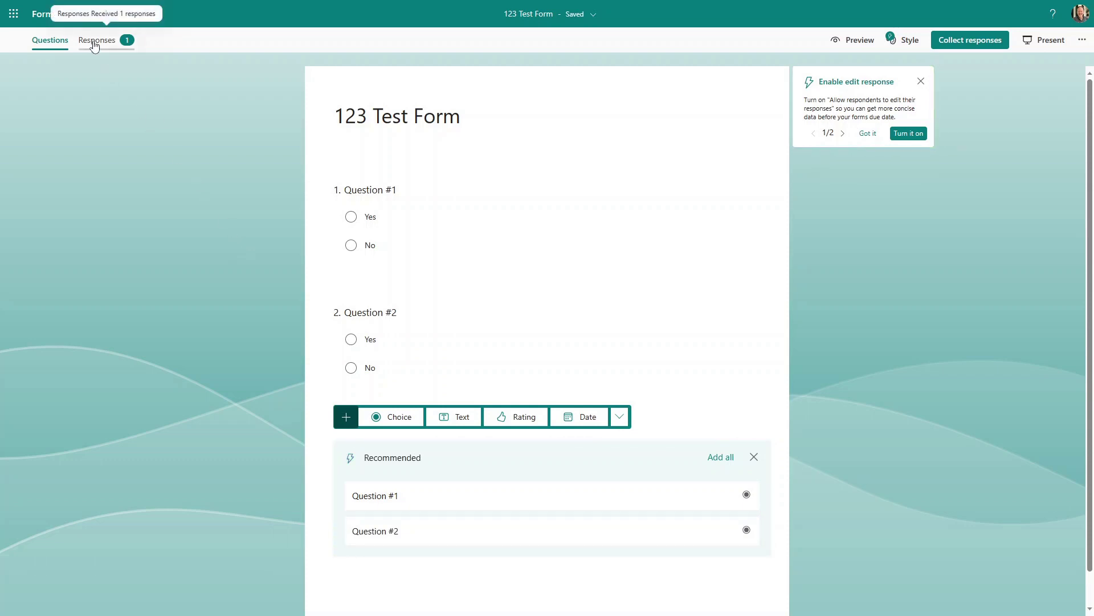
Review the form's collected responses and open them as a workbook in Excel
left_click(123, 44)
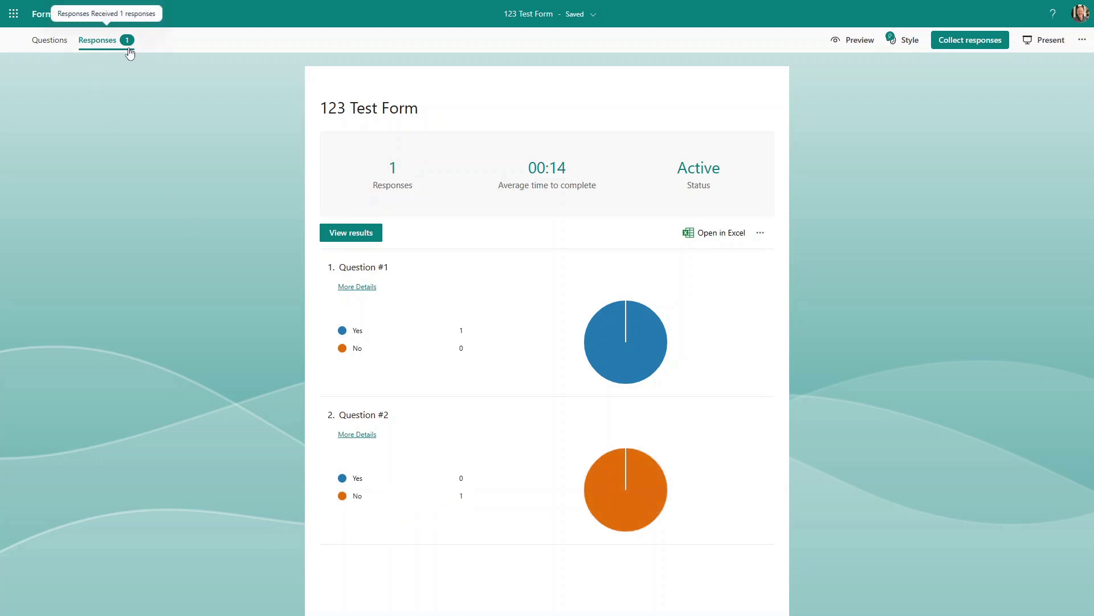
left_click(737, 238)
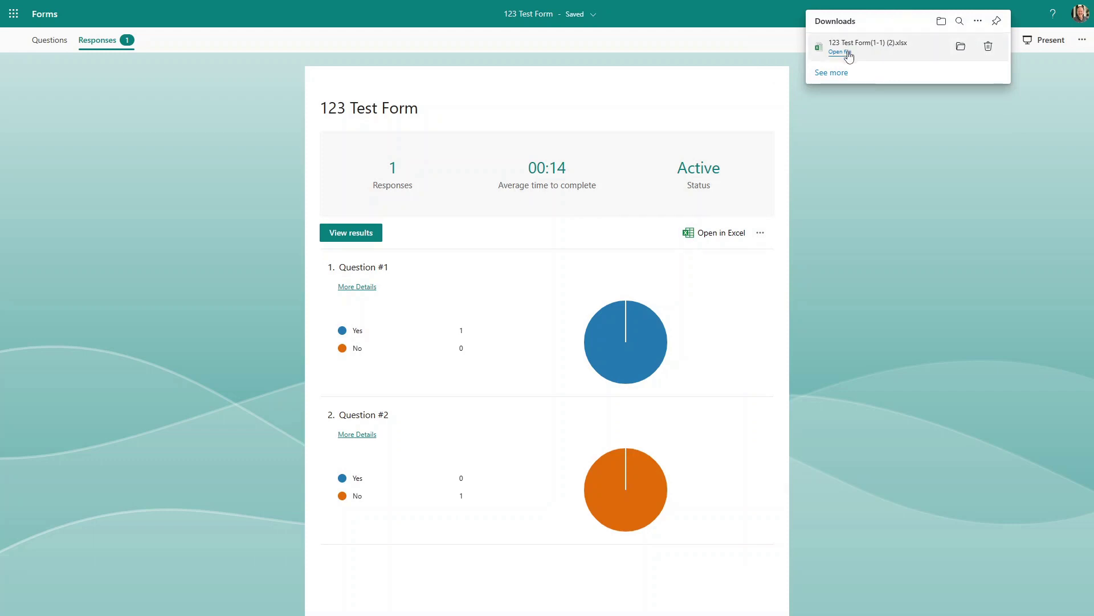
left_click(847, 55)
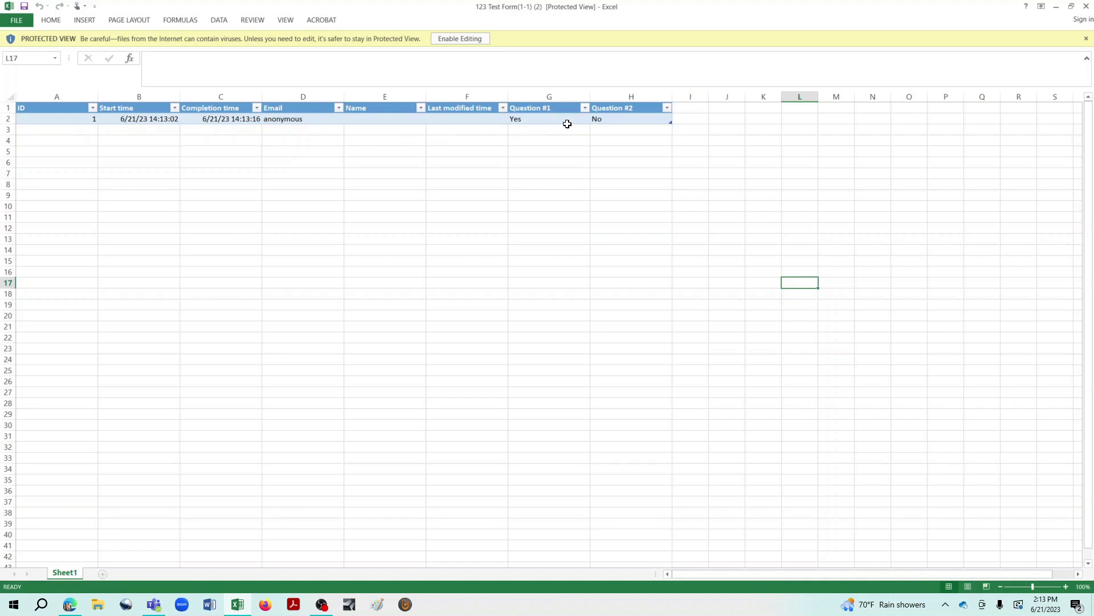
left_click(1061, 8)
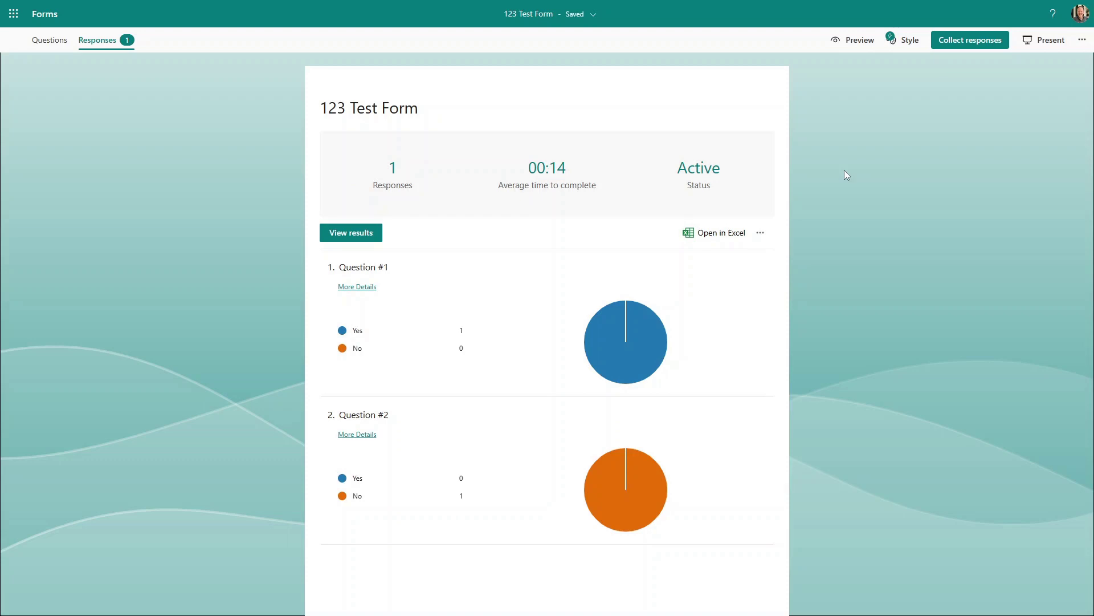
Generate a link for sharing the form with others to collaborate and view results
mouse_move(432, 336)
left_click(1081, 41)
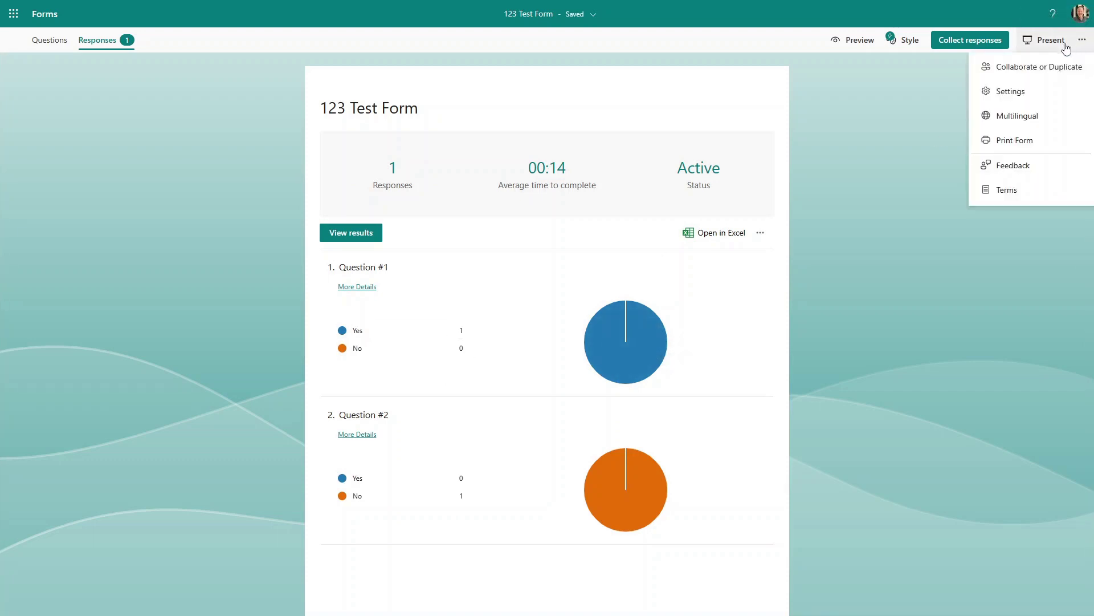
left_click(1024, 69)
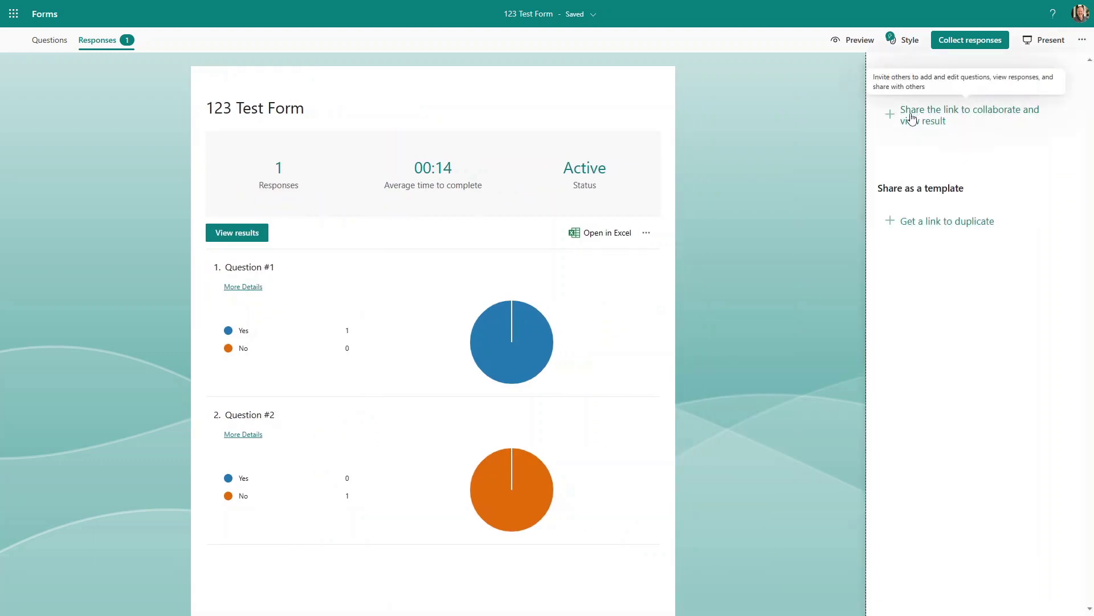
left_click(913, 119)
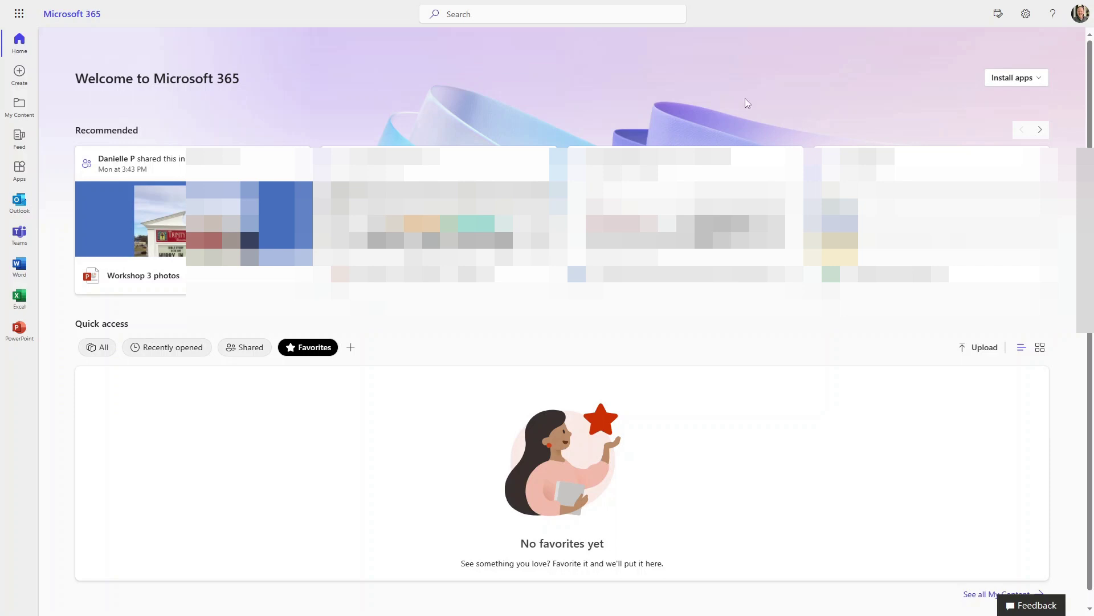
Switch to Power Automate from Microsoft 365 and bring up the options for creating a flow
left_click(19, 14)
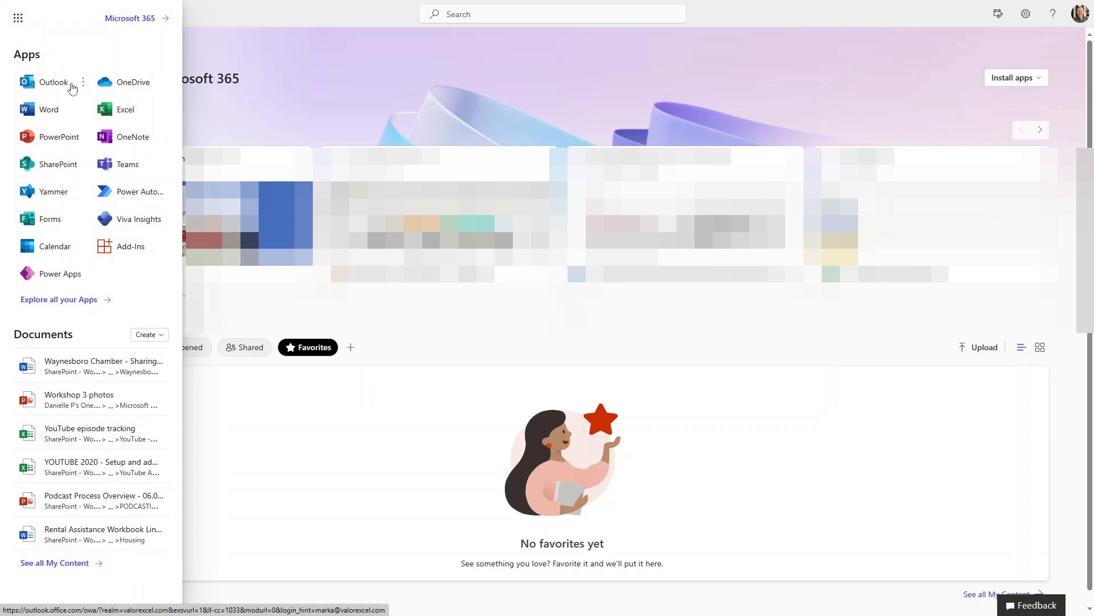
left_click(122, 189)
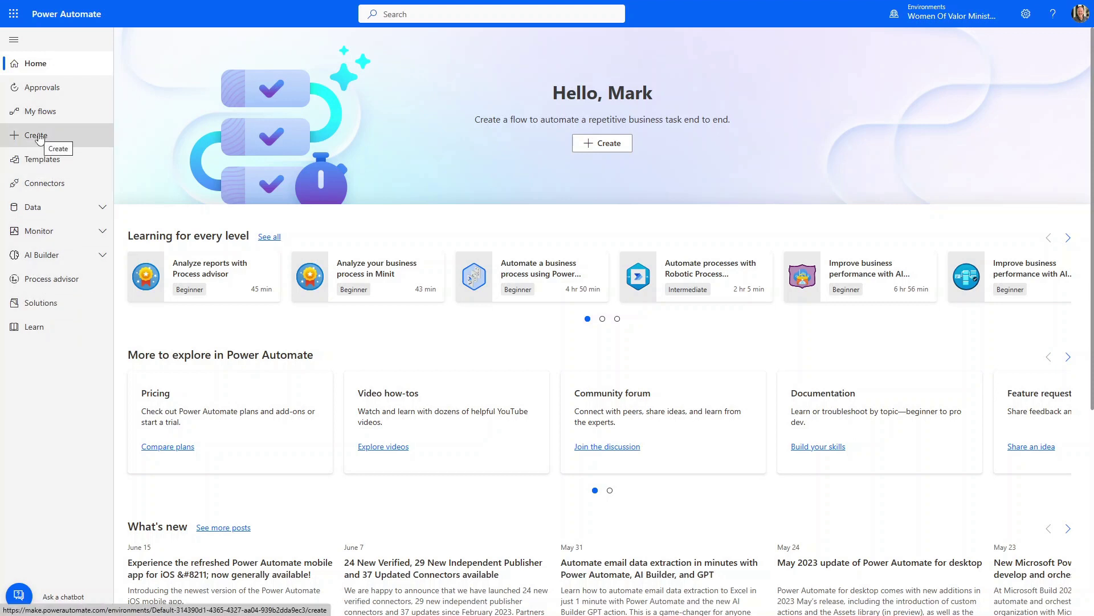
left_click(596, 144)
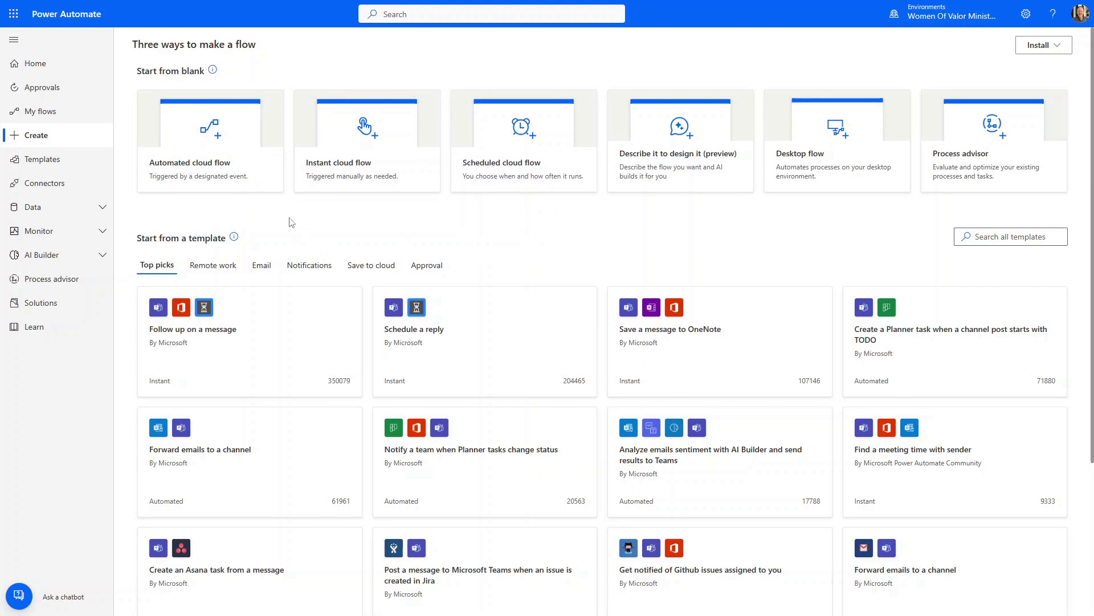
Create an automated cloud flow named Test Form Flow, triggered when a new Microsoft Forms response is submitted to 123 Test Form
left_click(182, 169)
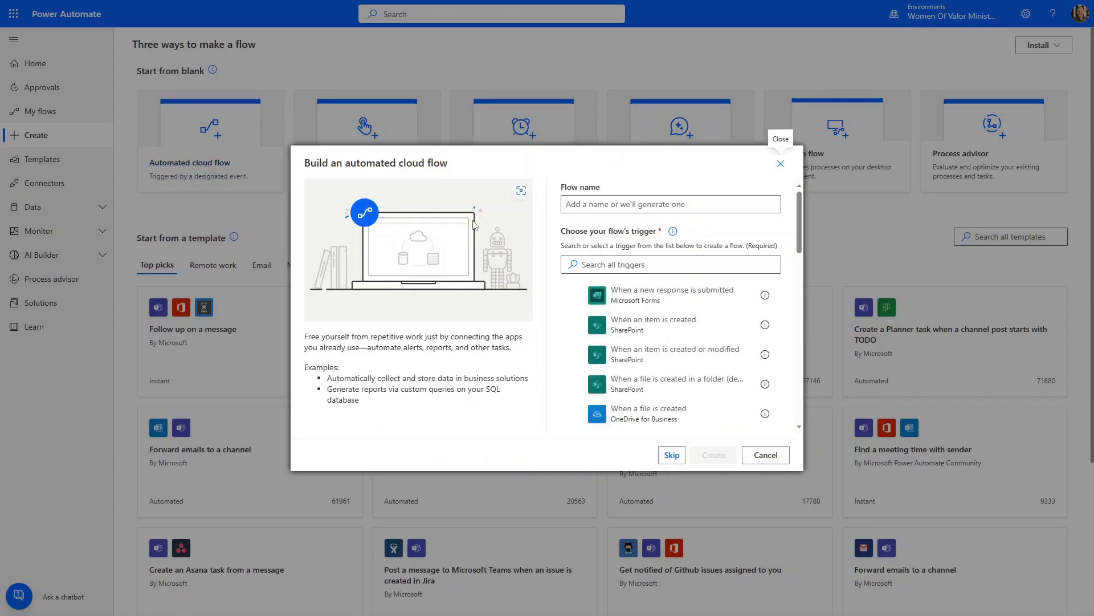
left_click(581, 200)
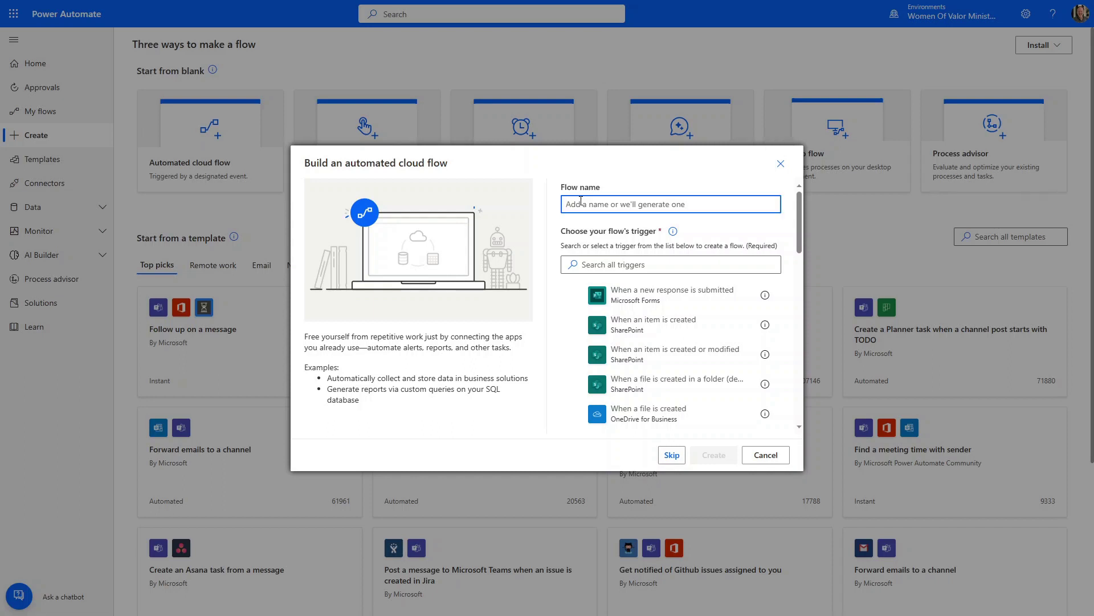
type("Test Form Flow")
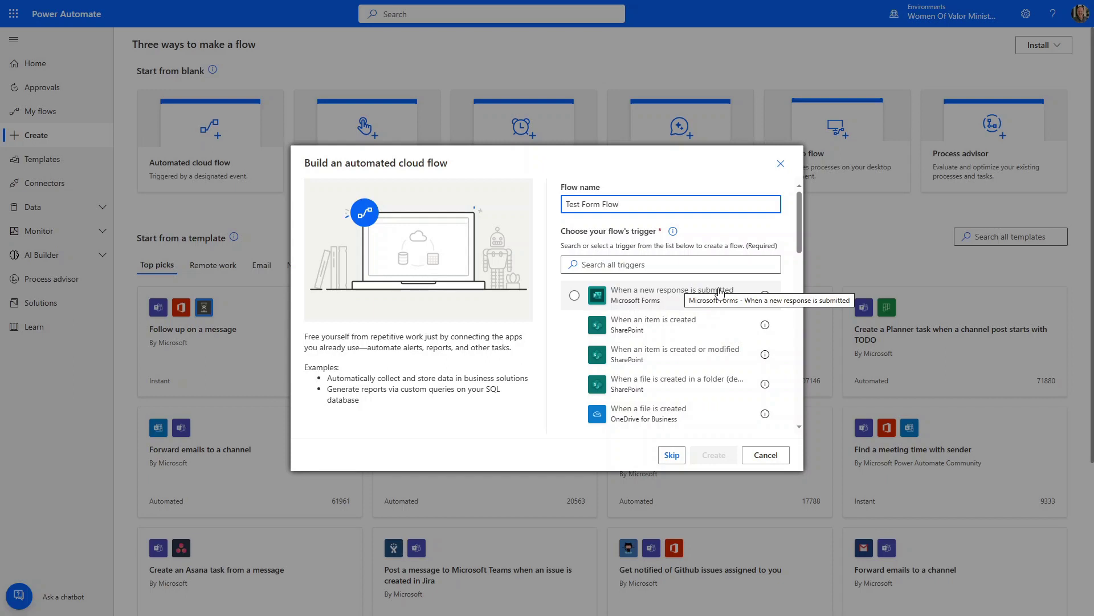
left_click(624, 296)
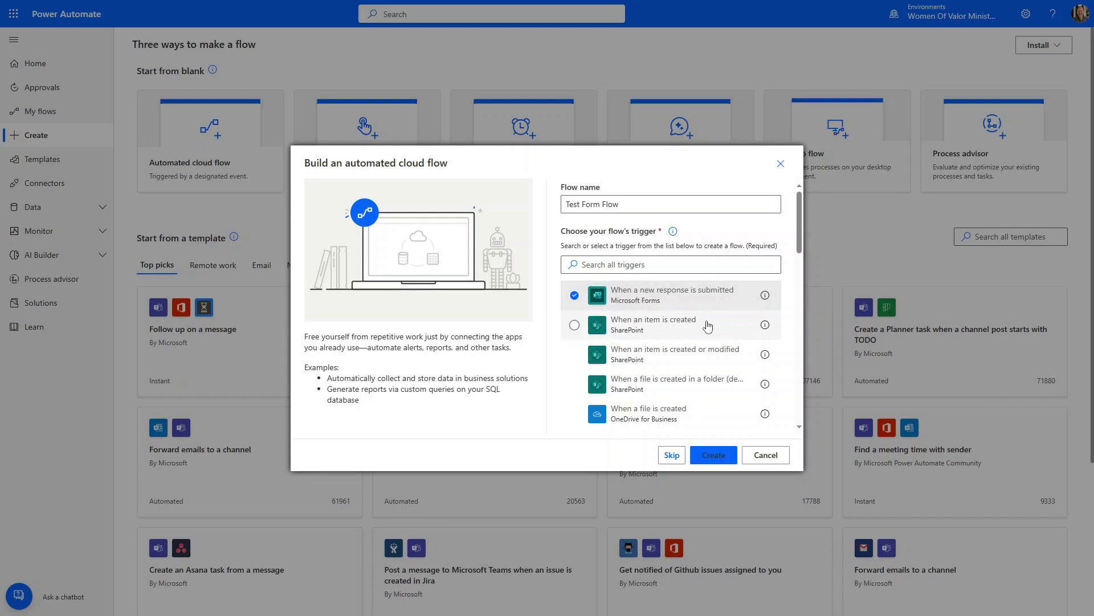
left_click(714, 455)
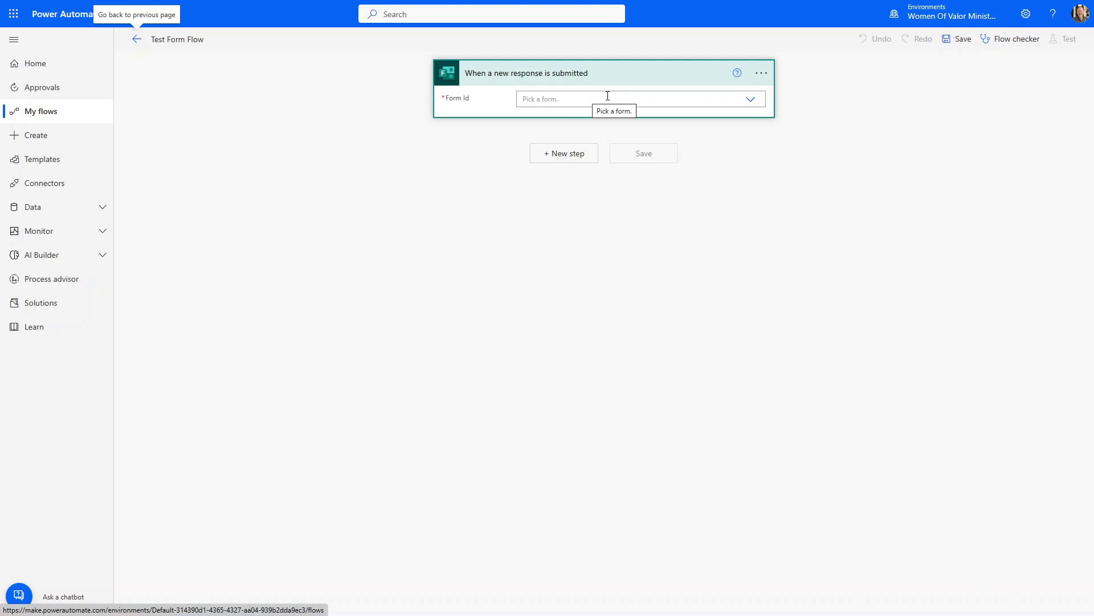
left_click(750, 100)
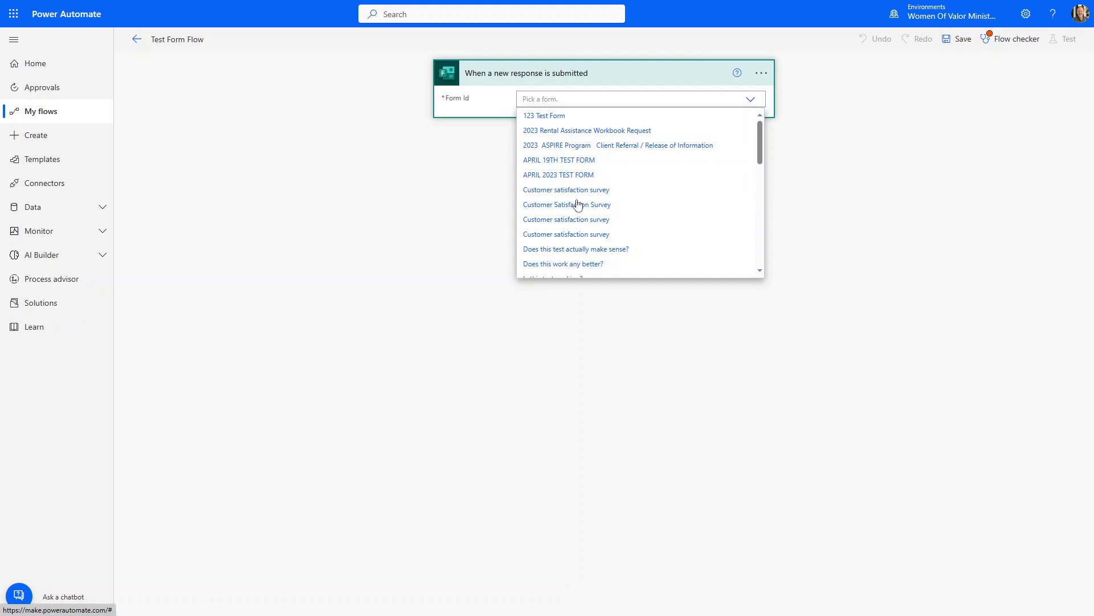
left_click(536, 117)
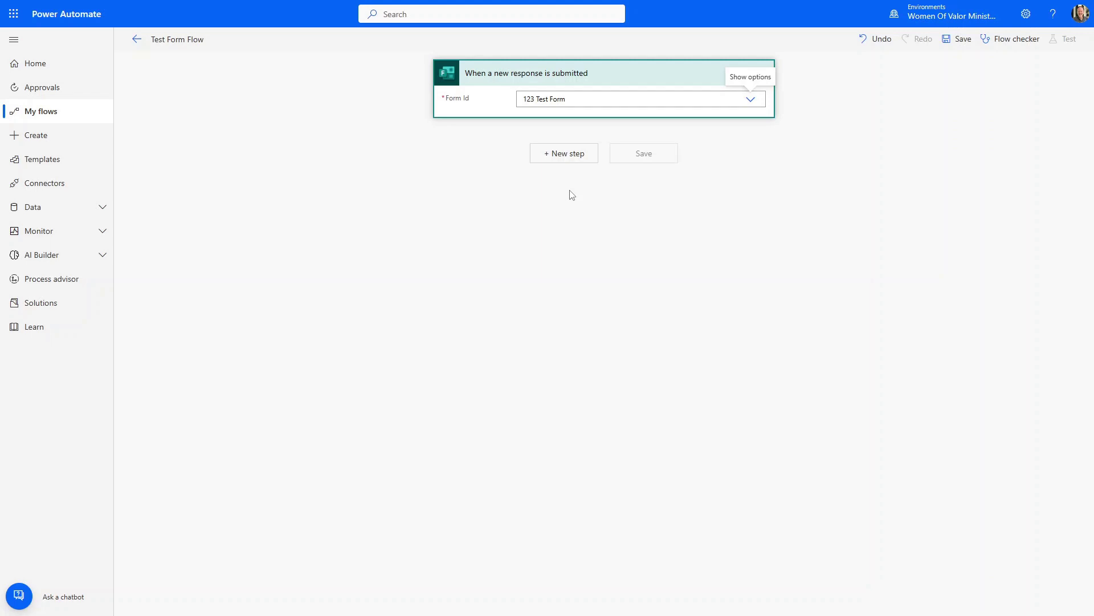
Add an Office 365 Outlook Send an email (V2) action after the form response trigger
left_click(566, 159)
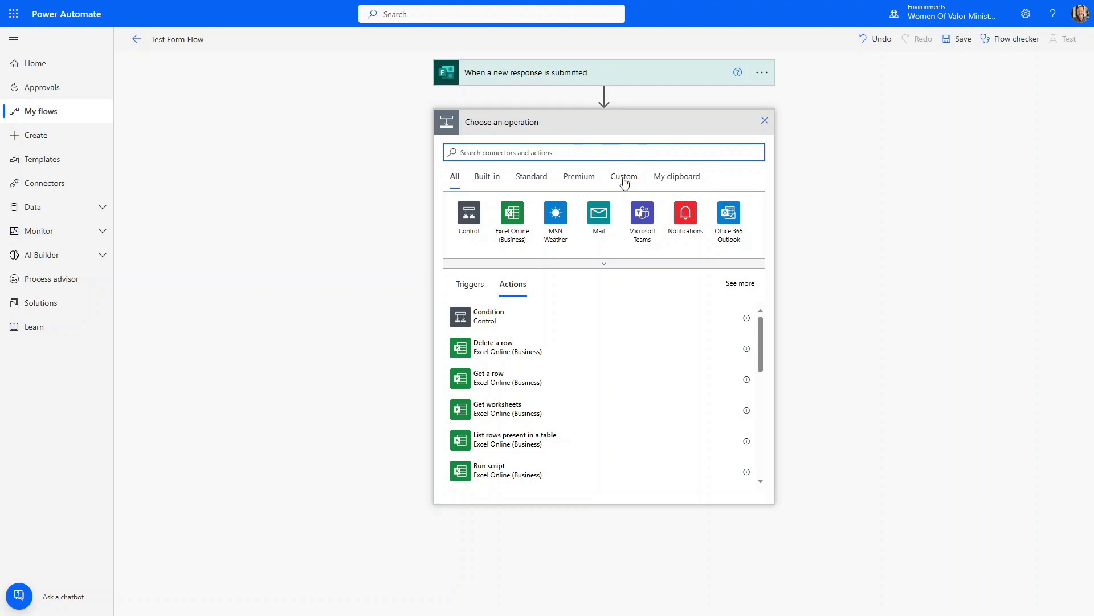
left_click(735, 222)
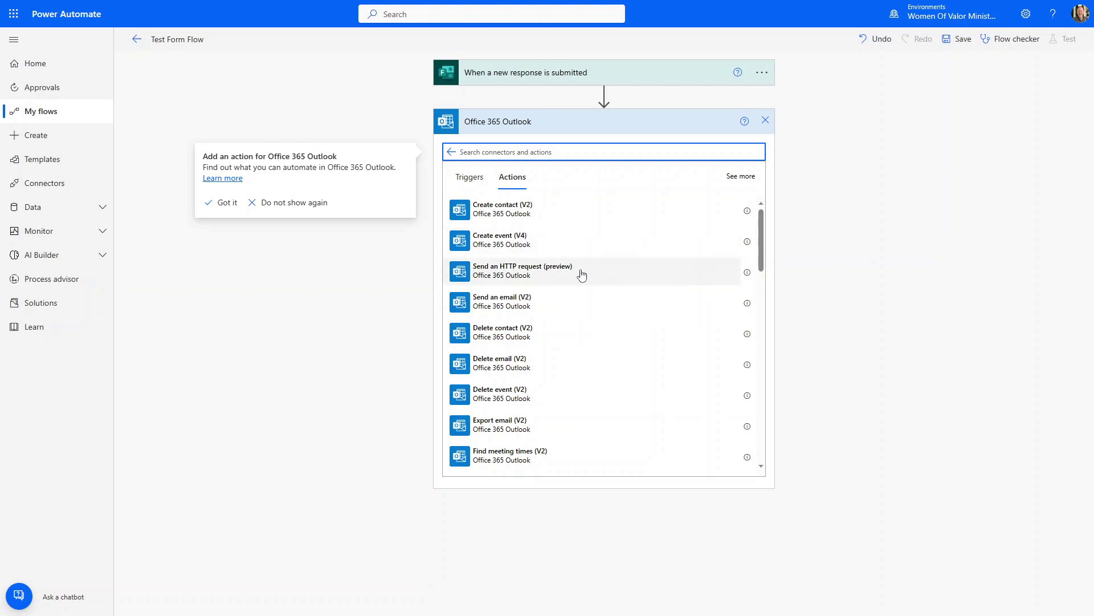
left_click(505, 304)
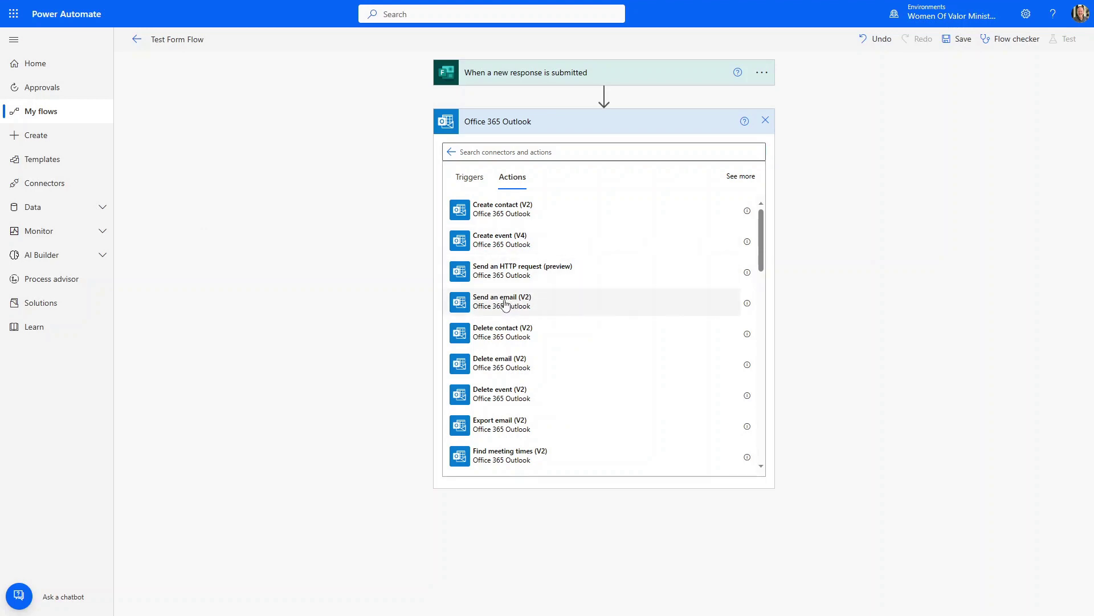
left_click(504, 304)
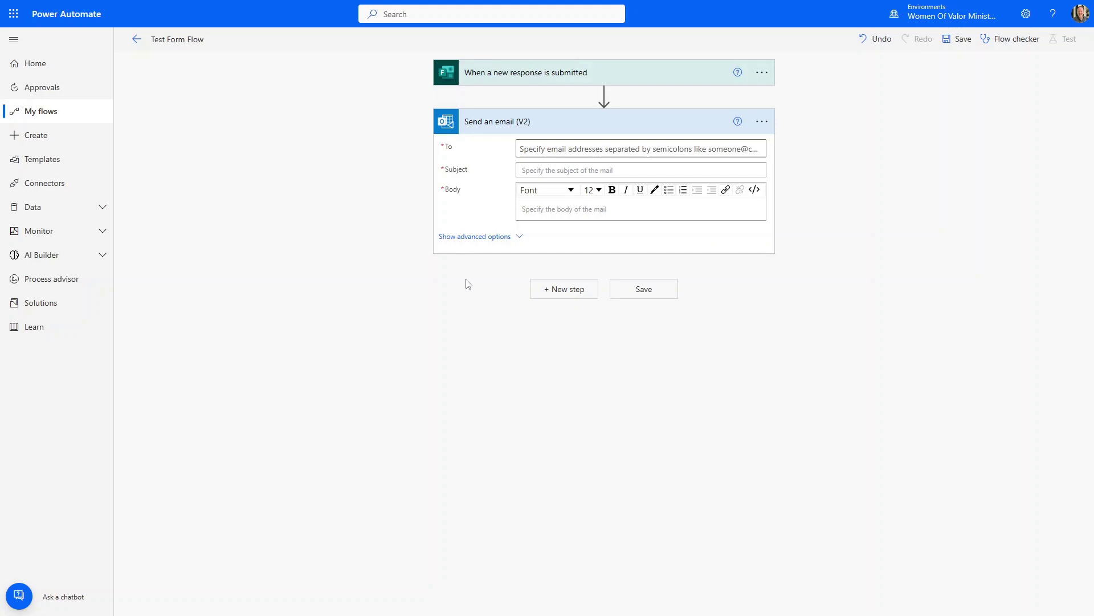
Set the suggested Information mailbox as the recipient of the Send an email (V2) action
left_click(533, 235)
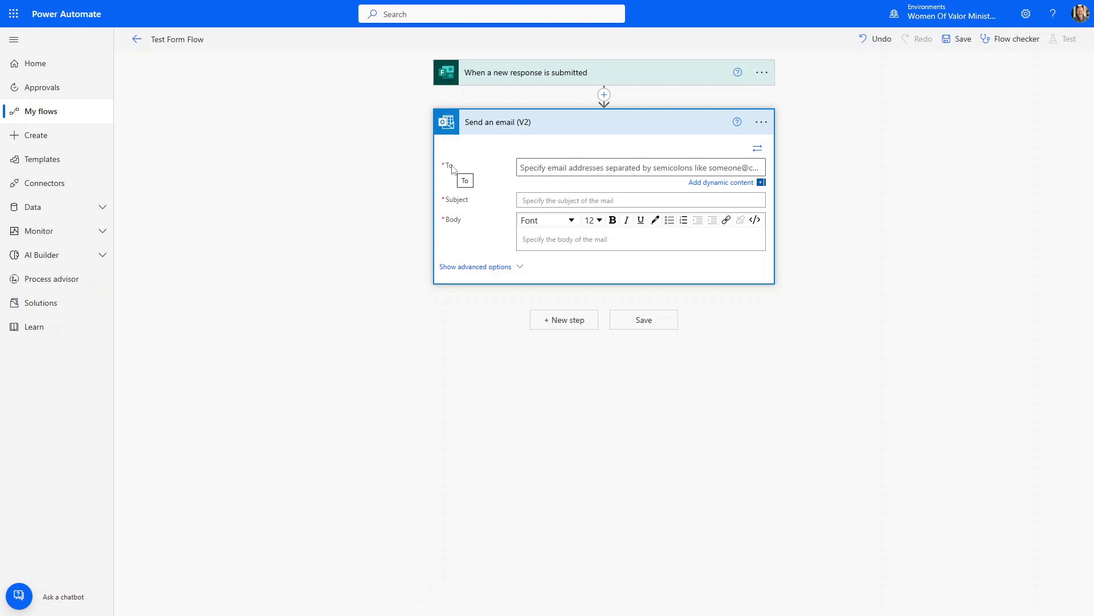
left_click(526, 167)
type("info")
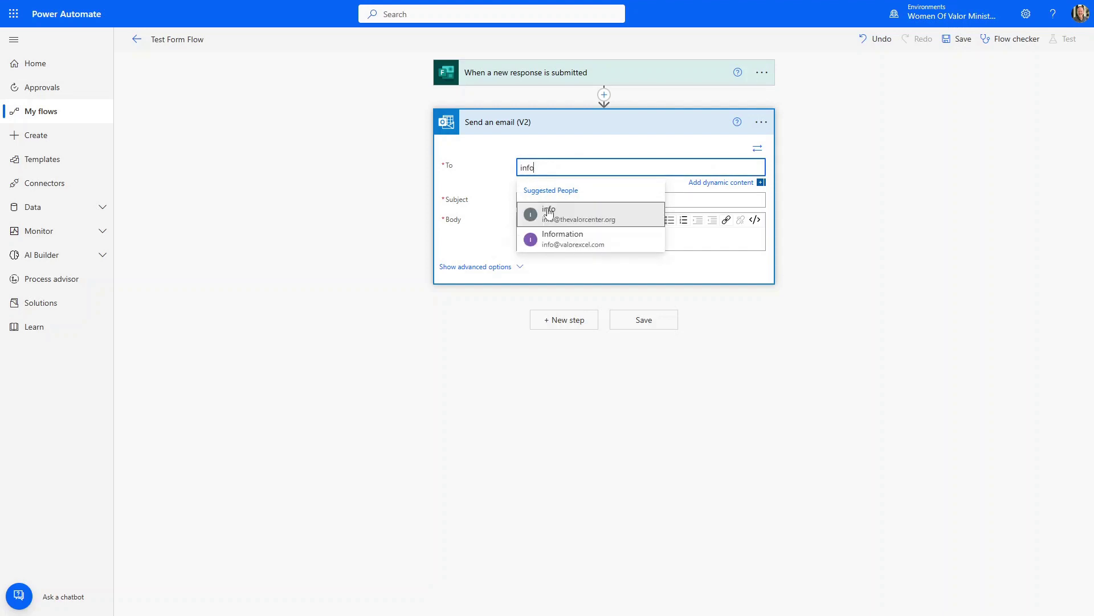
left_click(562, 241)
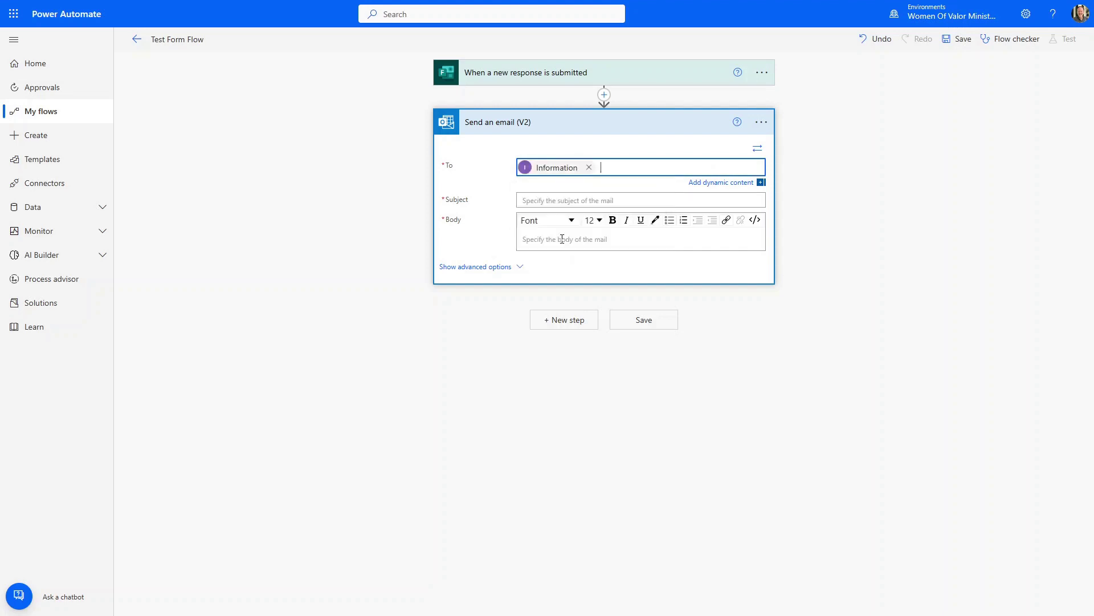
Set the email subject to "Test Form Response" and write the body "A new response has been submitted for the test form."
left_click(555, 200)
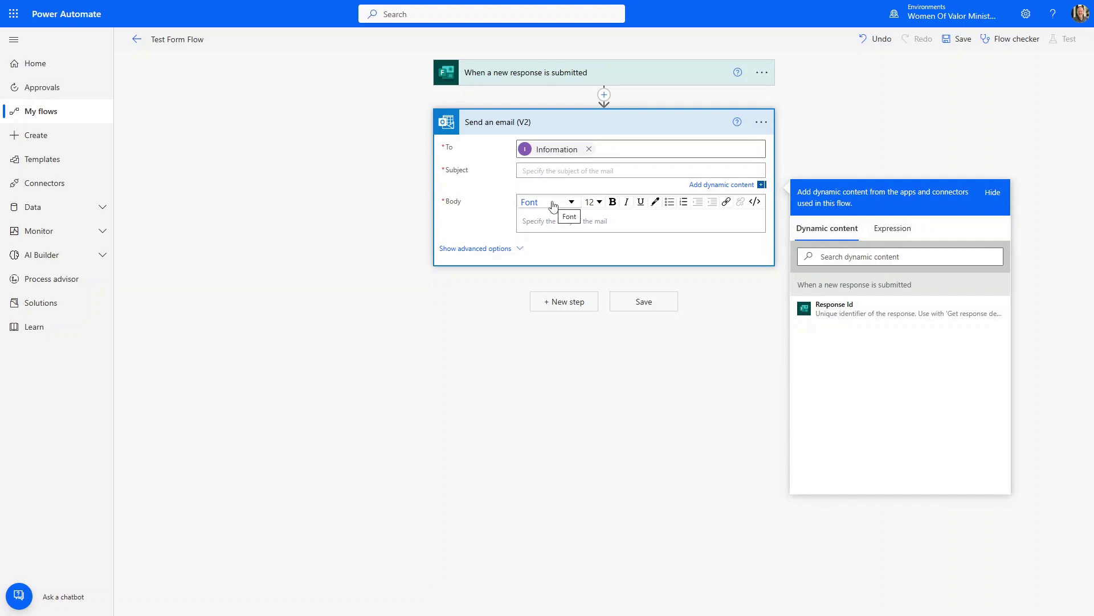
type("Test Form Response")
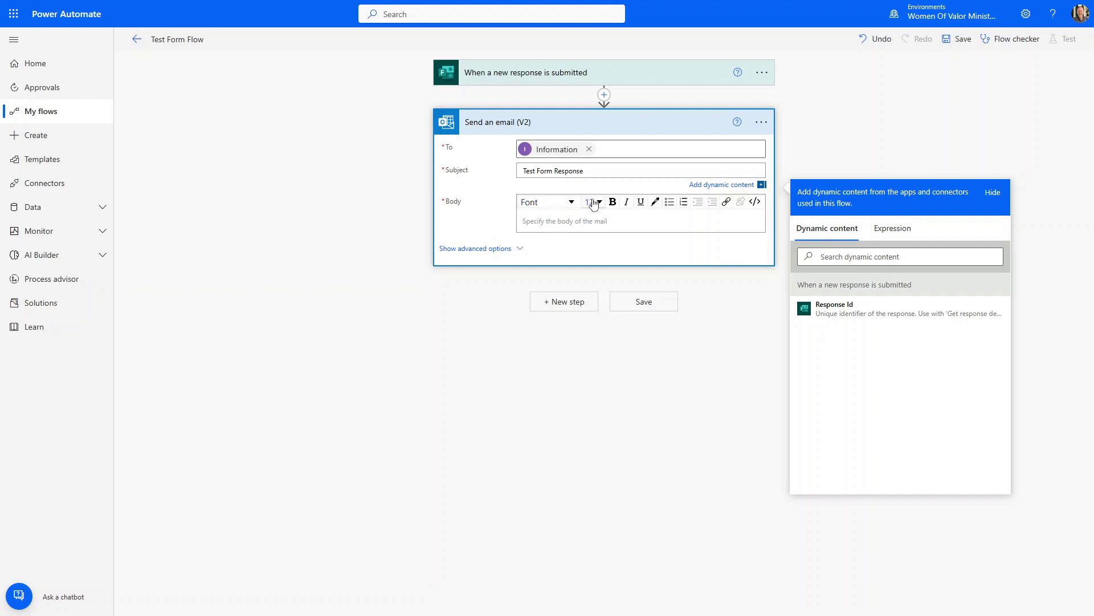
left_click(562, 221)
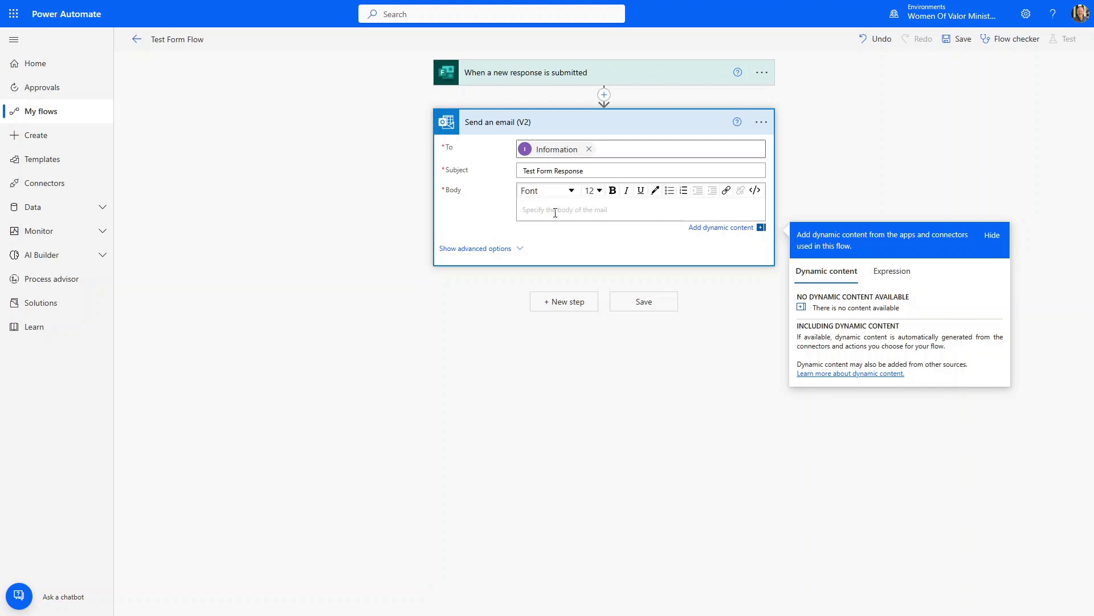
type("A new response has been submitted for the test form")
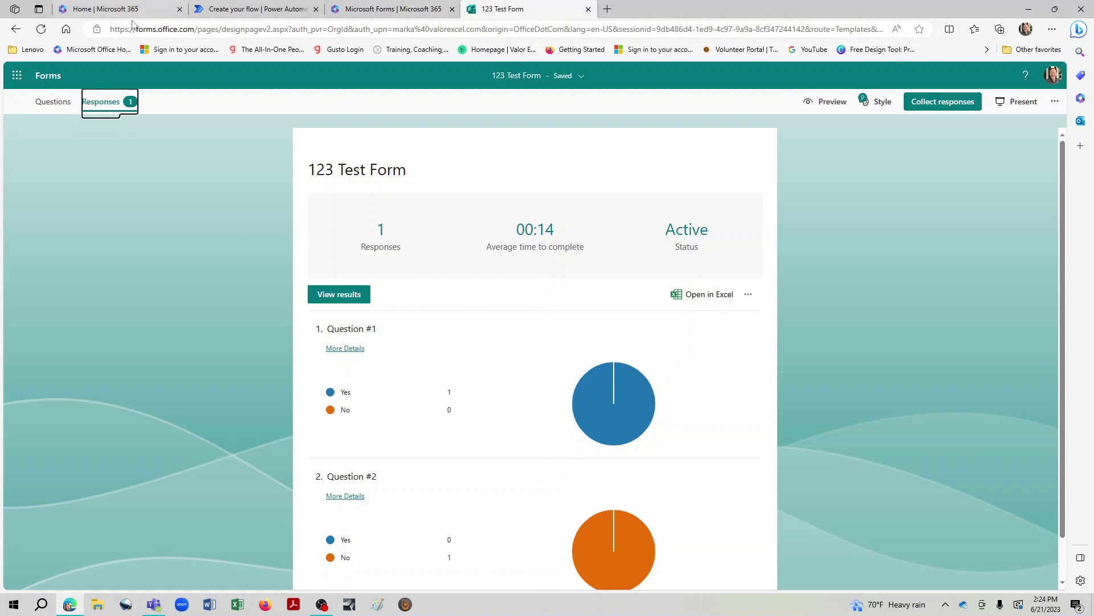
Copy the web address of the 123 Test Form responses page into the end of the email body and save the flow
left_click(116, 26)
triple_click(115, 27)
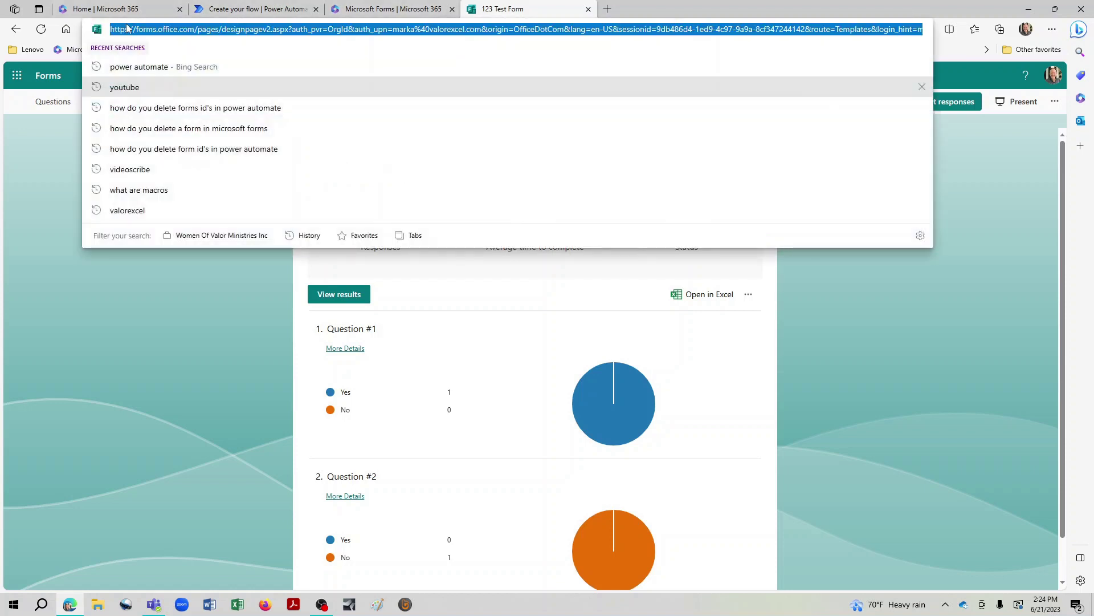
right_click(161, 30)
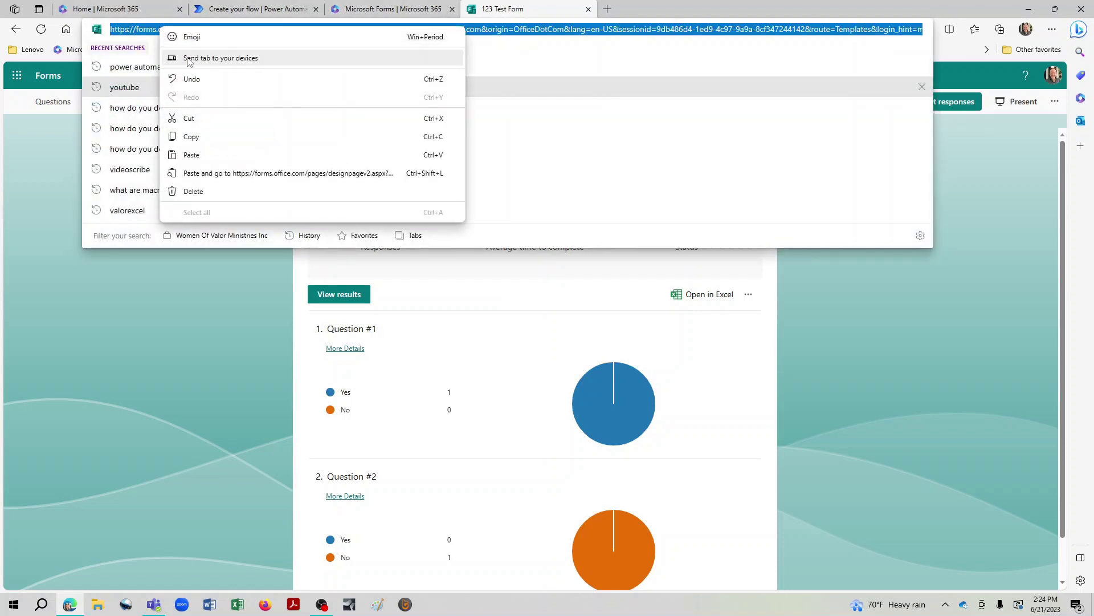
left_click(197, 137)
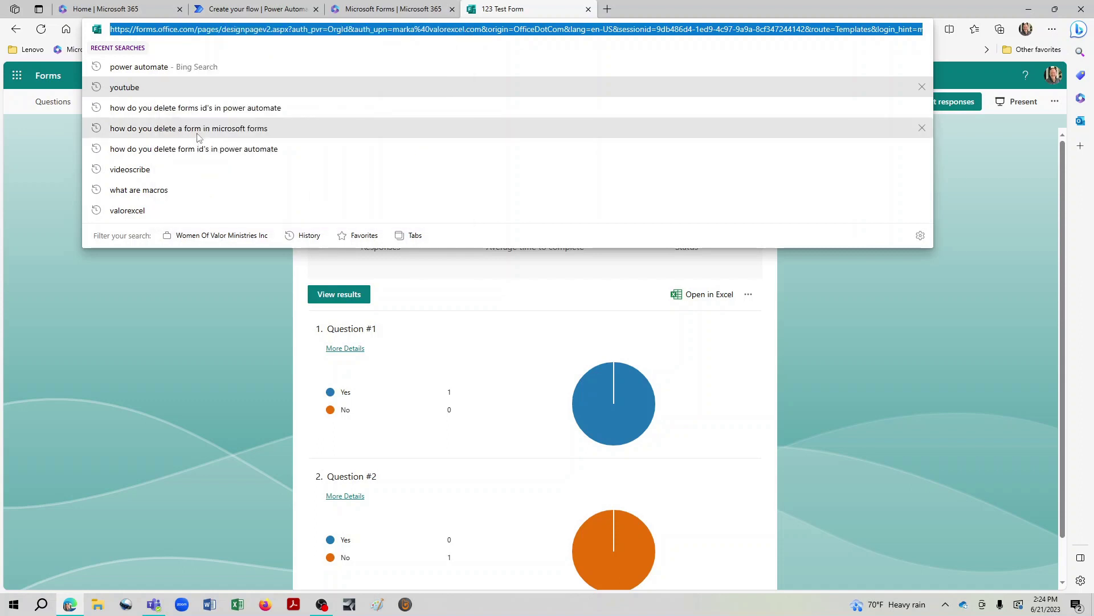
left_click(275, 12)
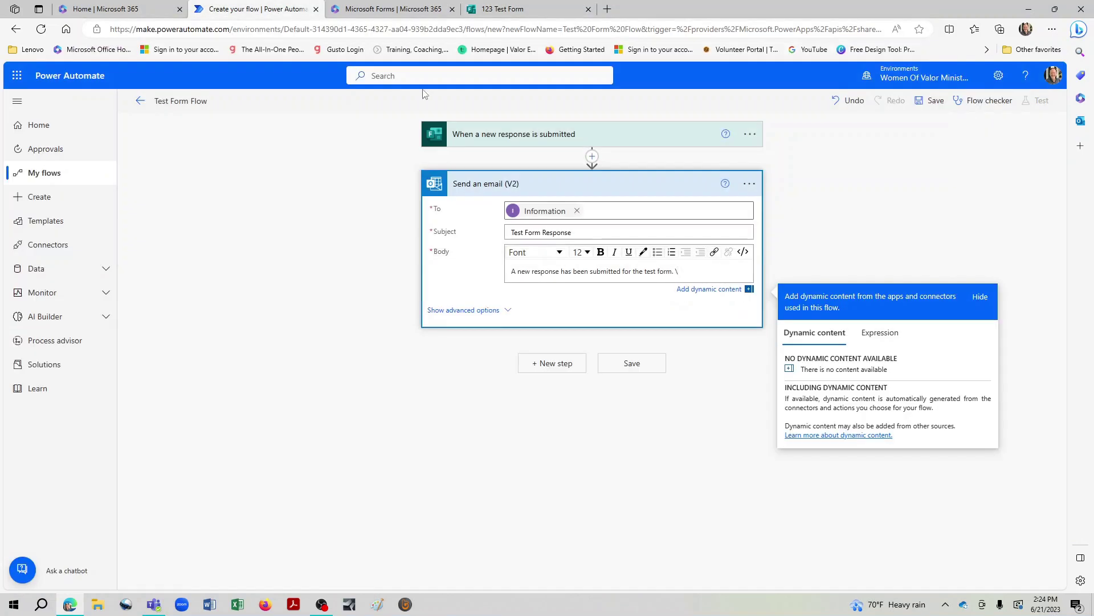
right_click(697, 268)
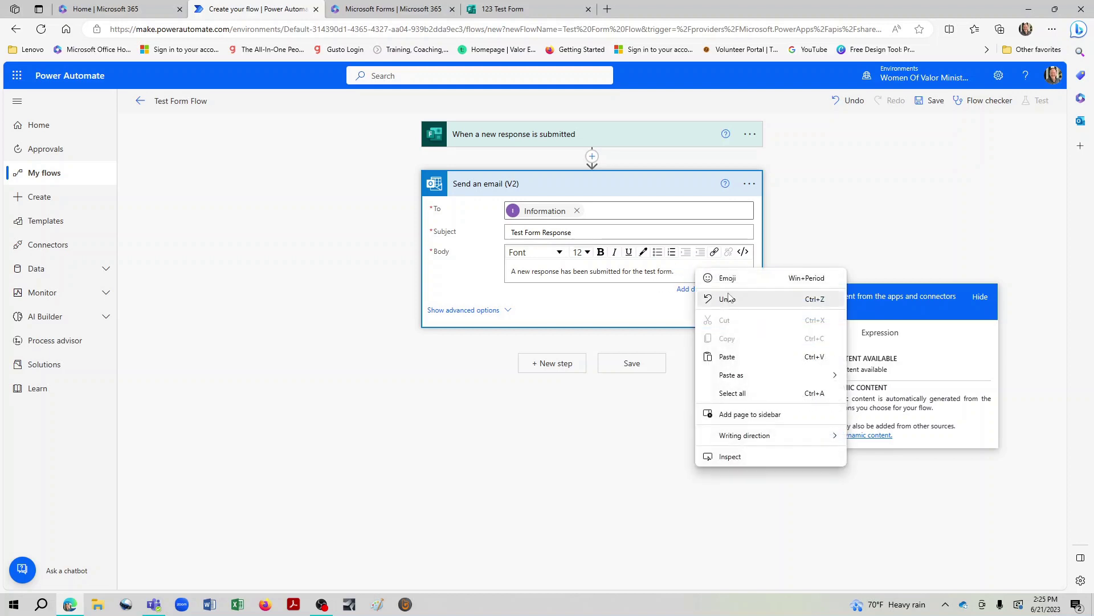
left_click(727, 358)
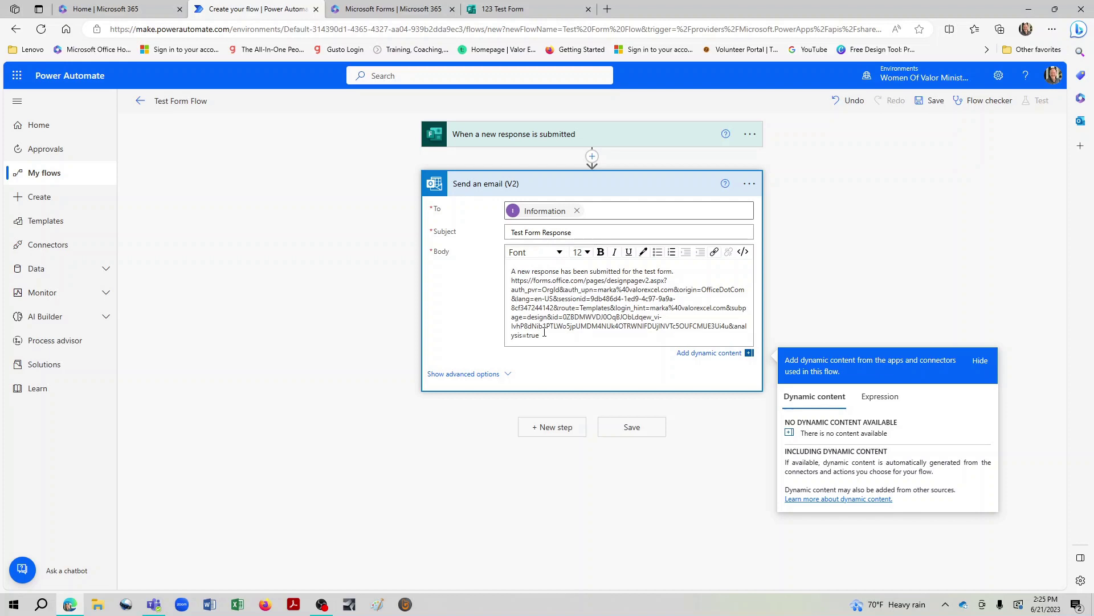
left_click(626, 433)
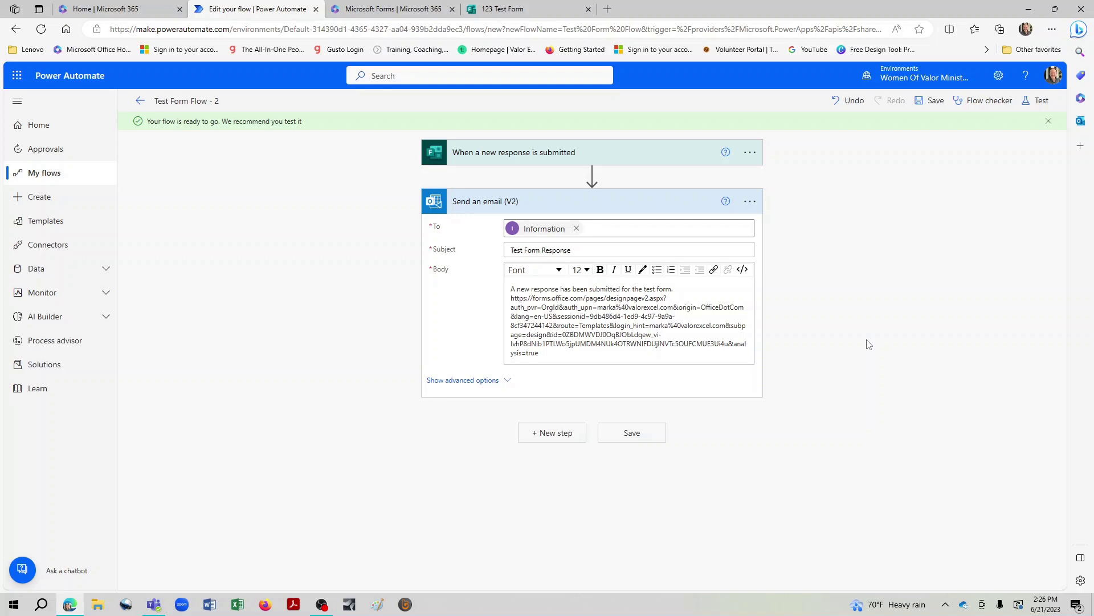
Check the flow for errors and warnings, and start a manual test of it
left_click(981, 103)
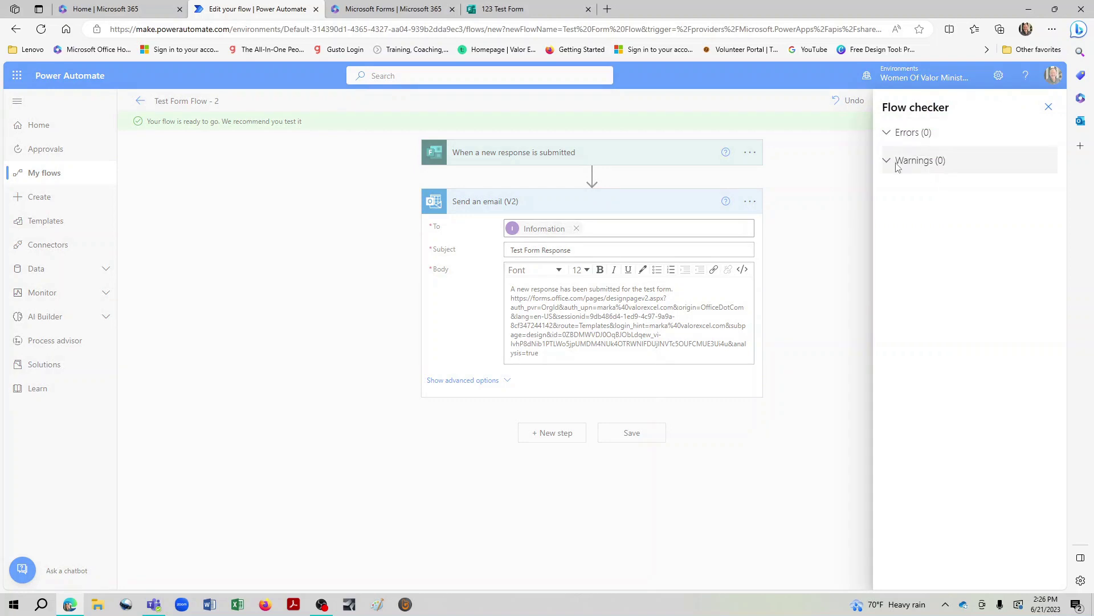
left_click(1047, 109)
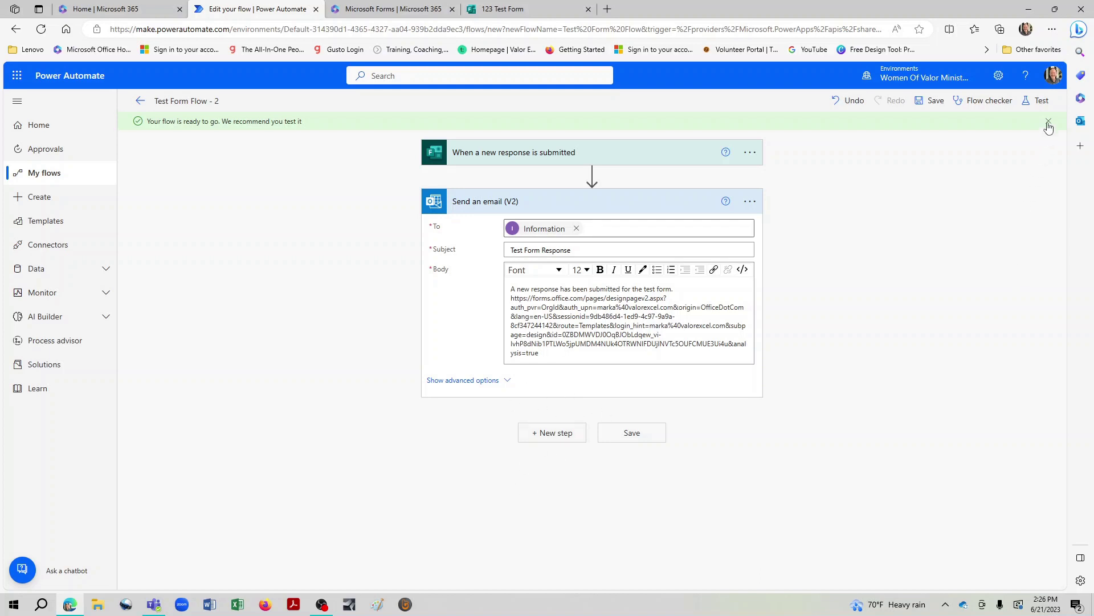
left_click(1042, 102)
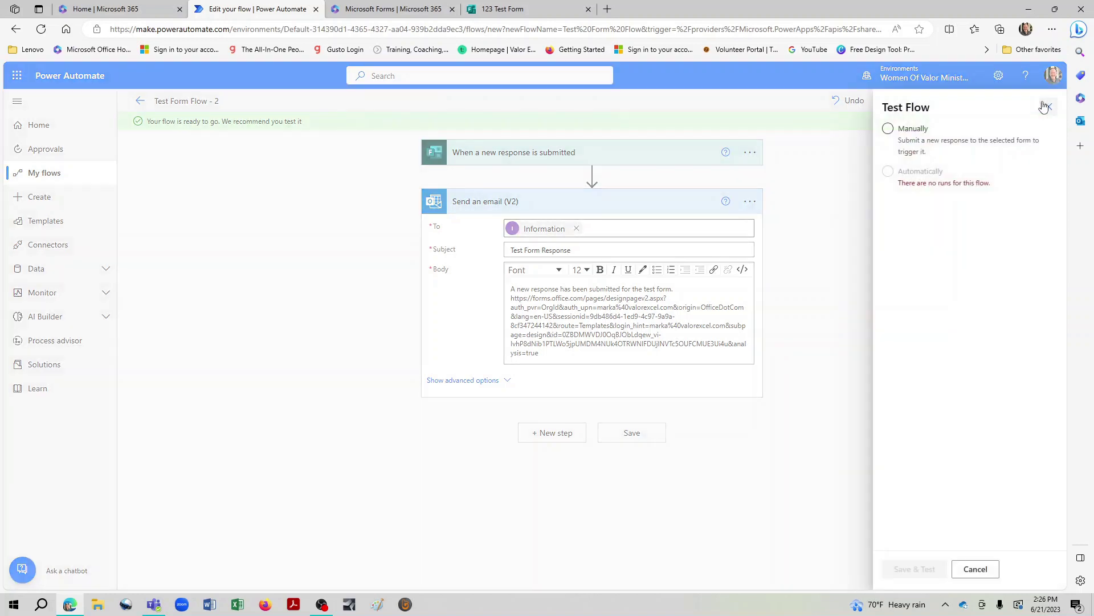
left_click(889, 130)
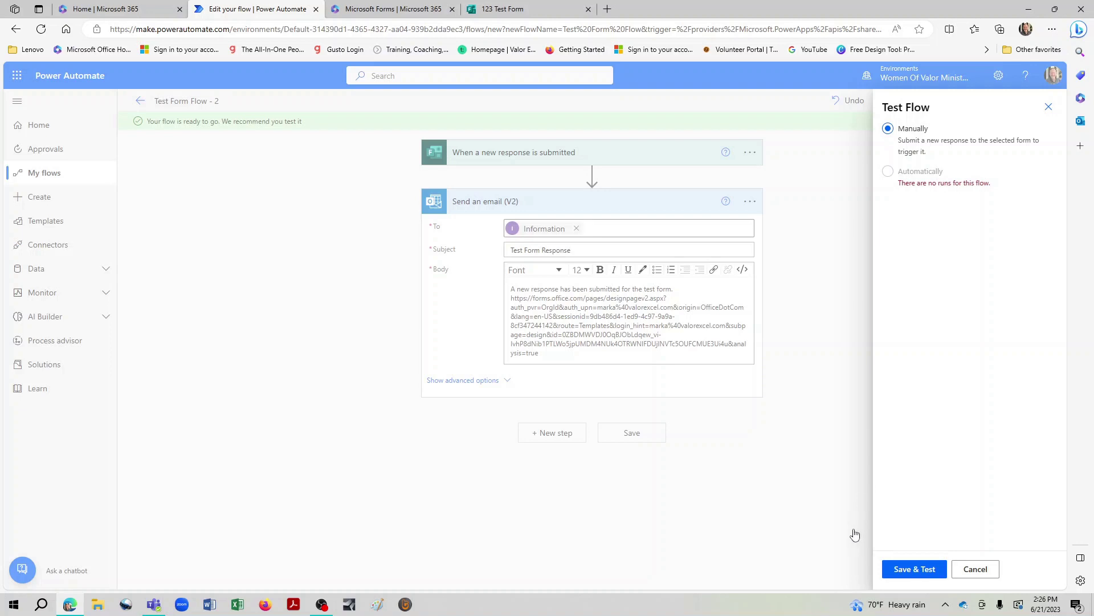
left_click(912, 569)
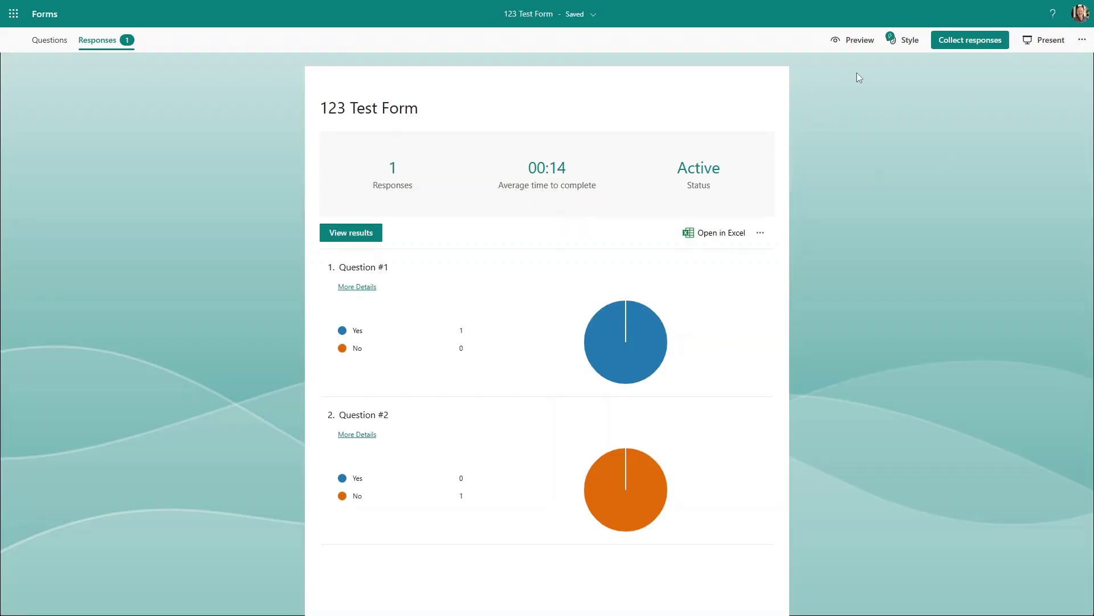
Submit a response through the preview of 123 Test Form, answering Yes to both Question #1 and Question #2
left_click(855, 40)
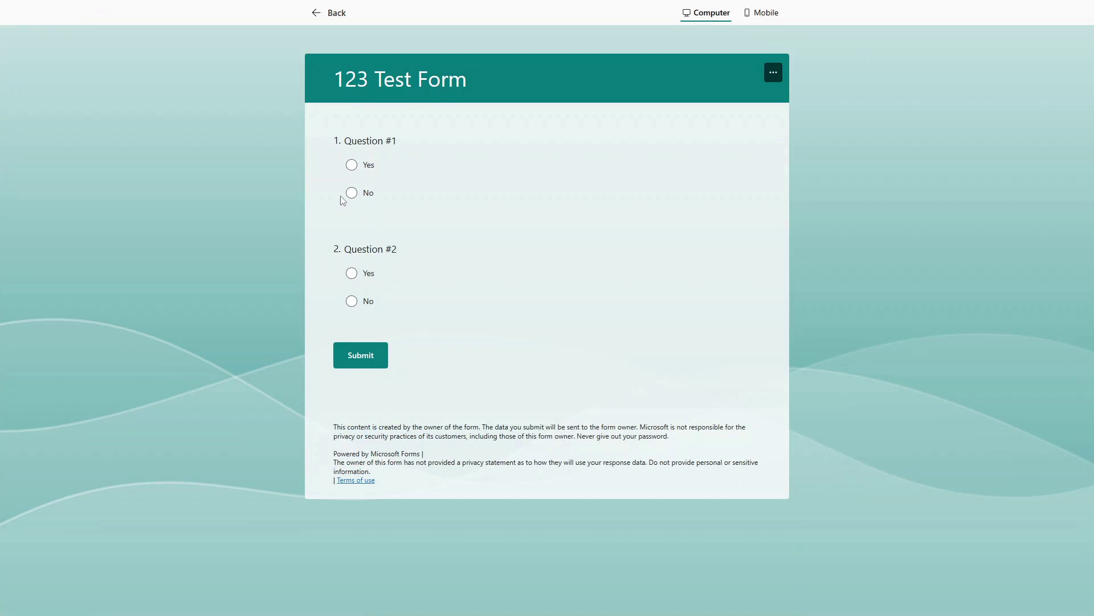
left_click(352, 169)
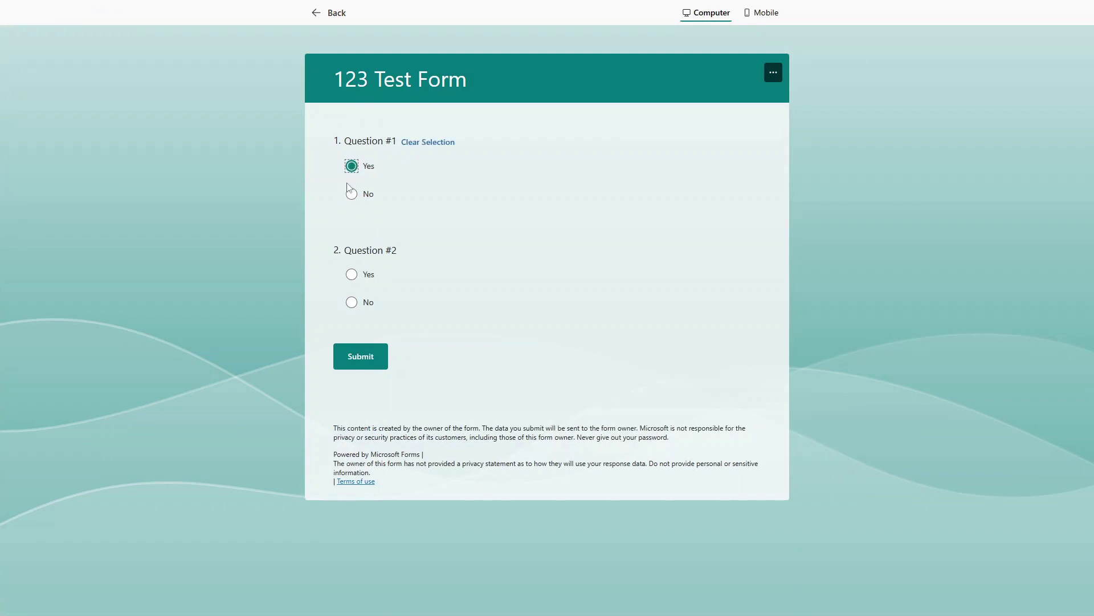
left_click(351, 275)
left_click(383, 358)
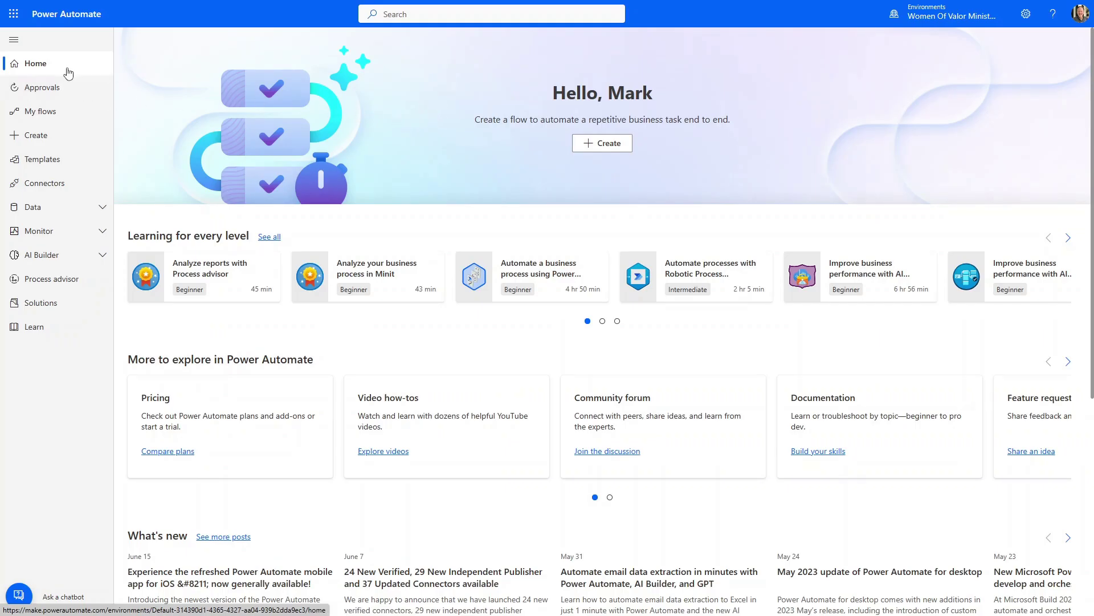
View the list of existing cloud flows, and start a new scheduled cloud flow named Monthly report
left_click(38, 112)
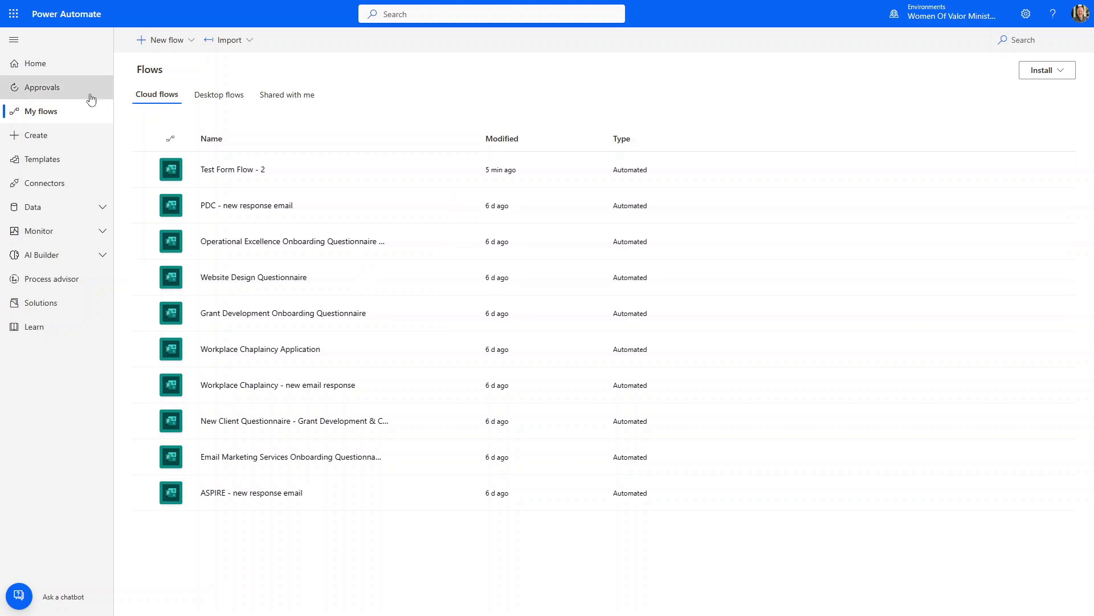
left_click(45, 135)
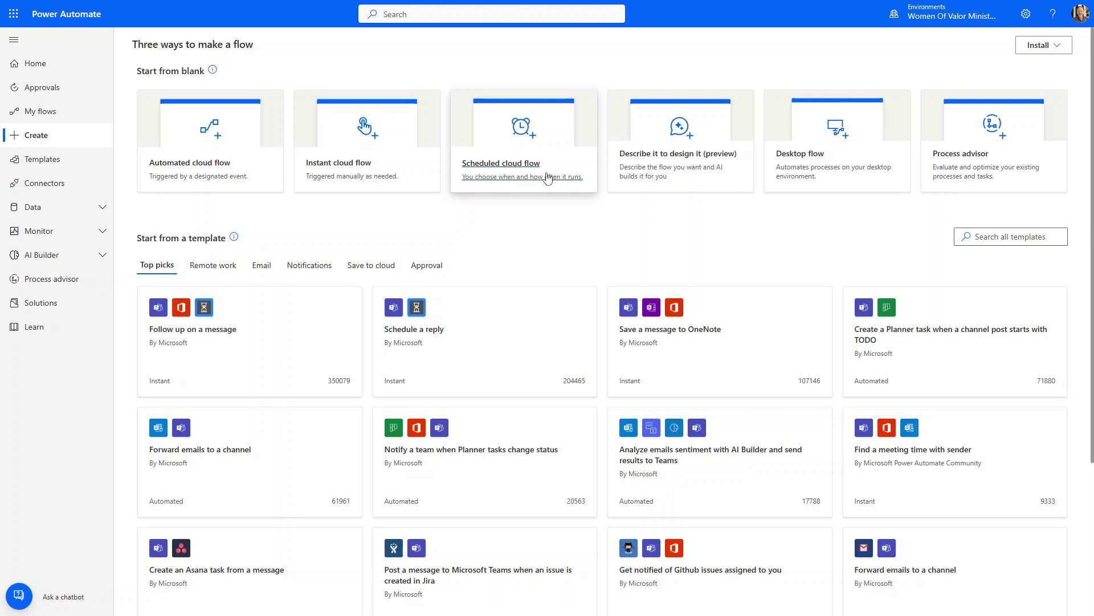
left_click(529, 167)
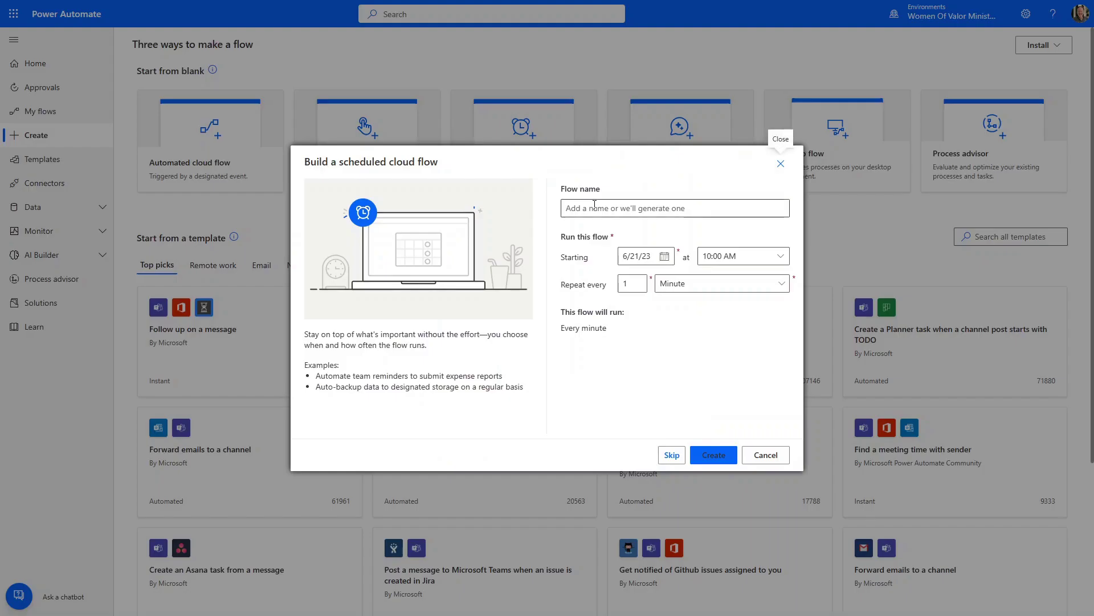
left_click(594, 206)
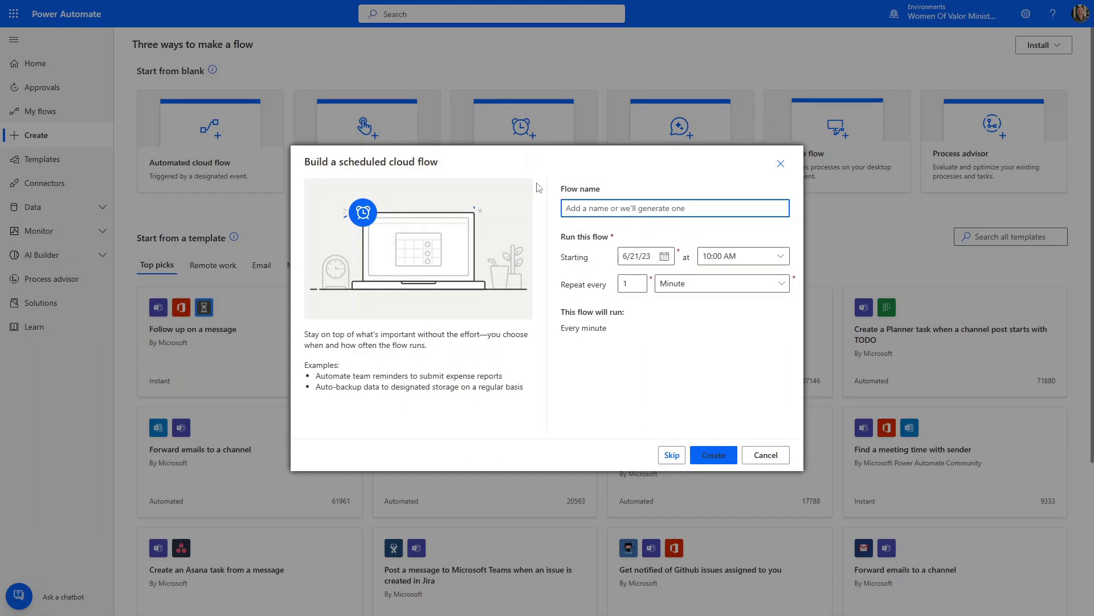
type("Monthly r")
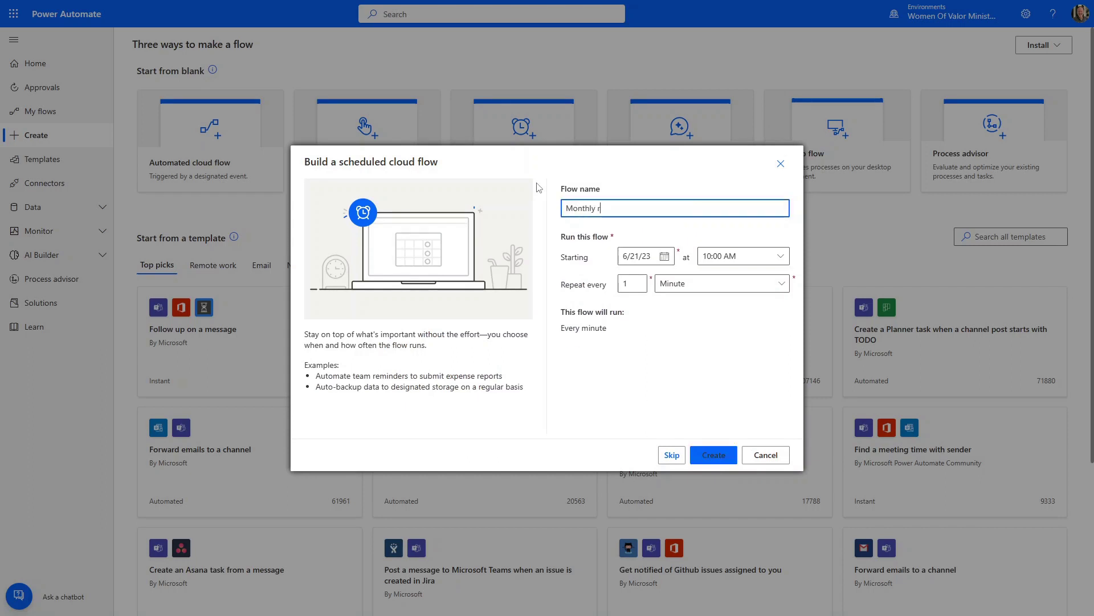
type("eport")
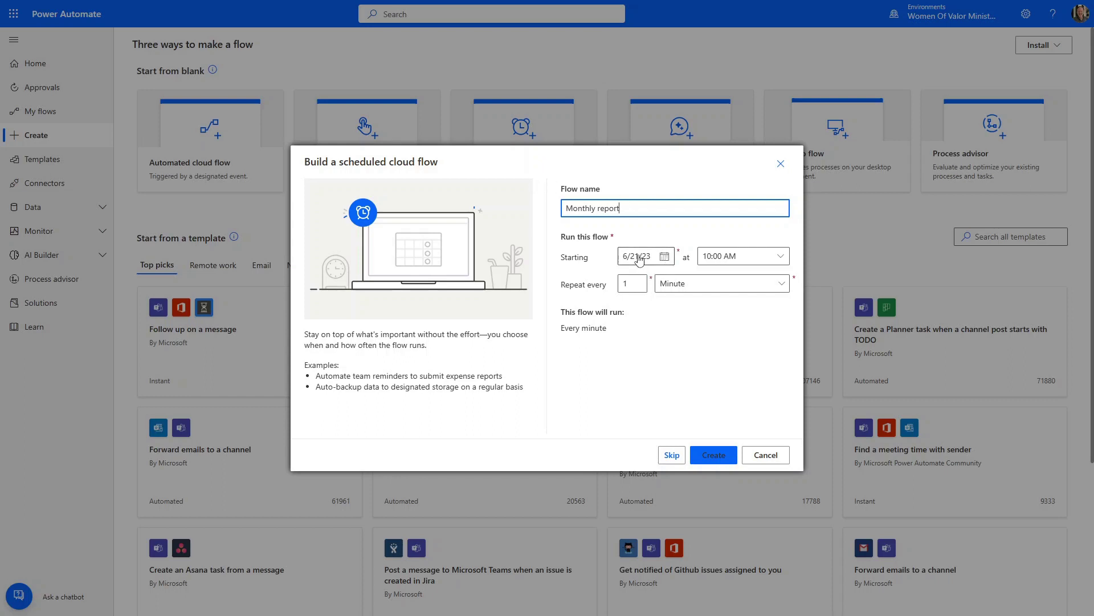
Schedule the Monthly report flow to start at 02:00 PM and repeat every 1 month, and create it
left_click(781, 256)
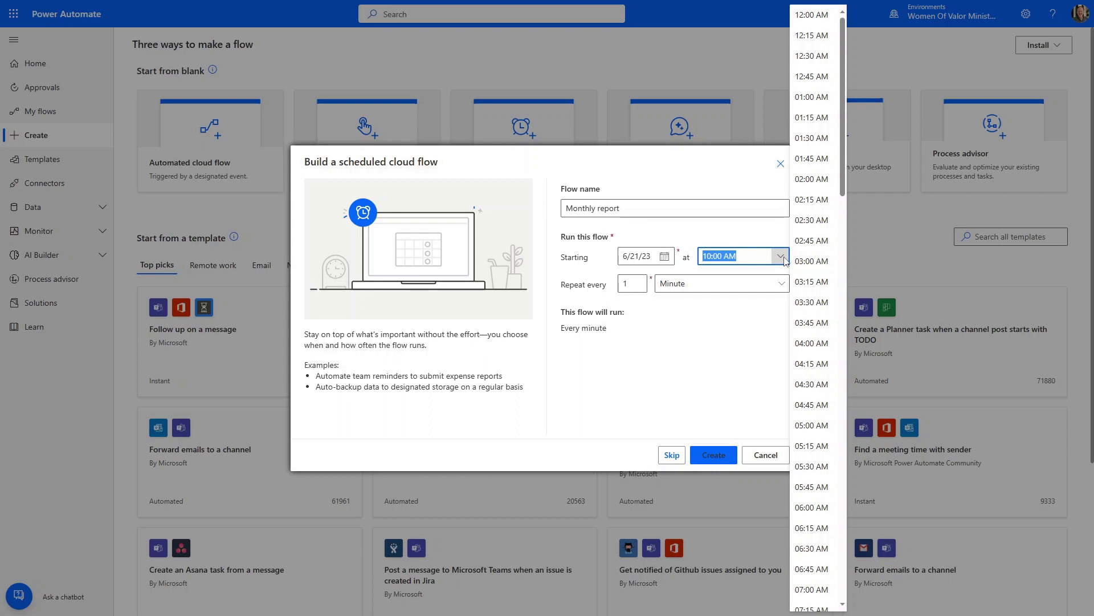
scroll(821, 513, "down", 10)
scroll(826, 475, "down", 1)
left_click(821, 437)
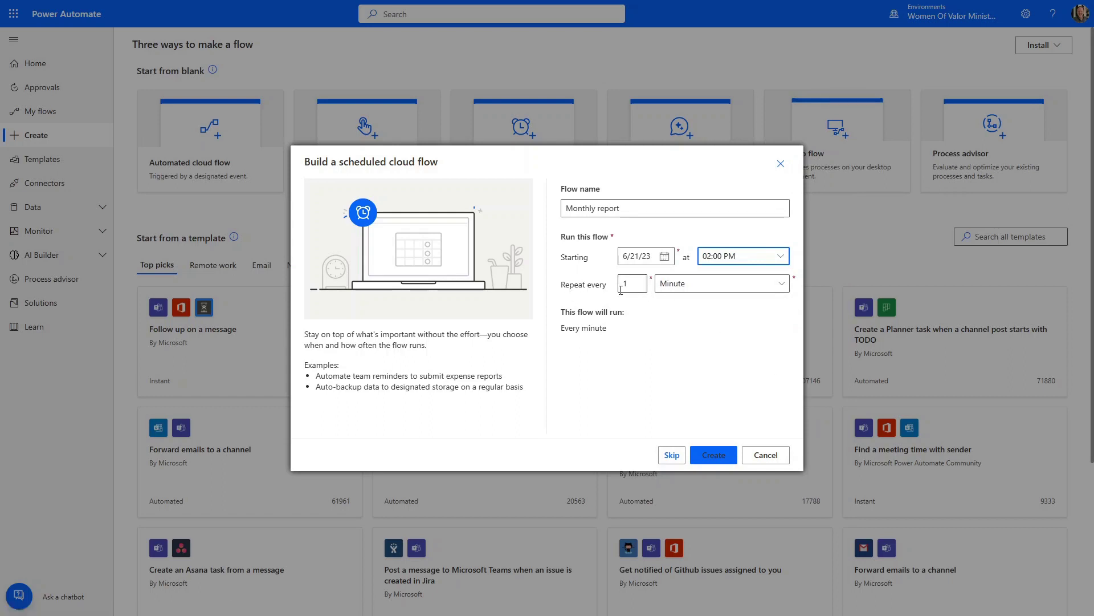
left_click(784, 285)
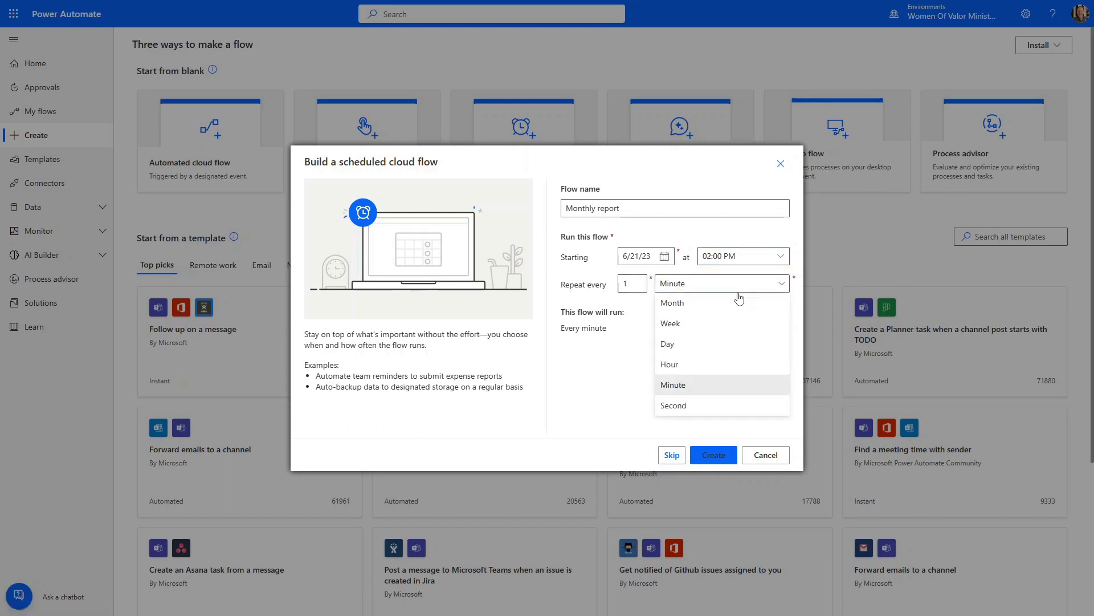
left_click(690, 306)
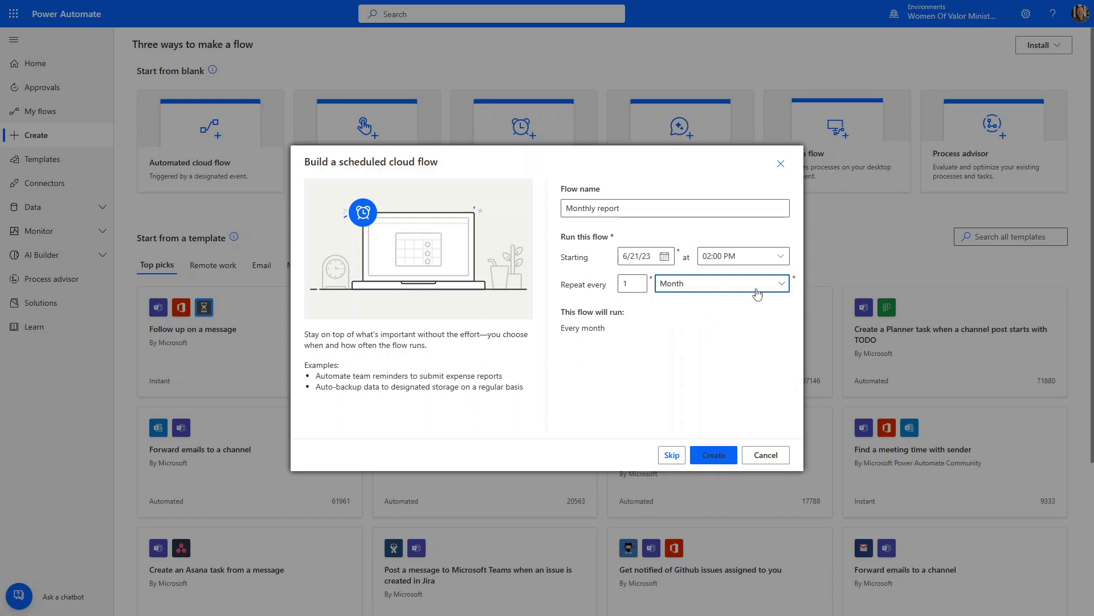
left_click(780, 284)
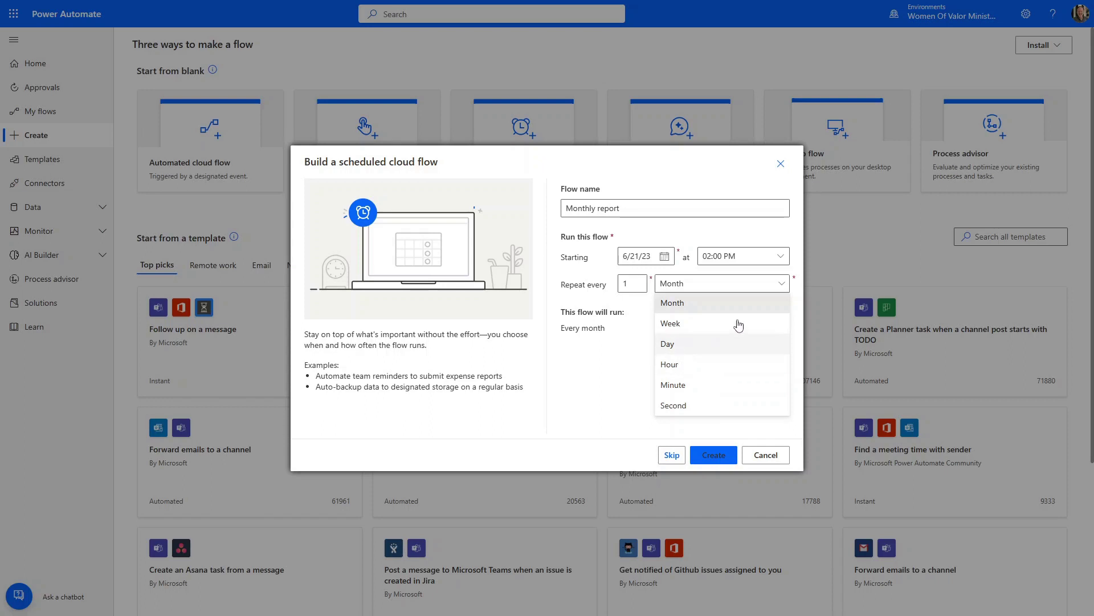
left_click(655, 308)
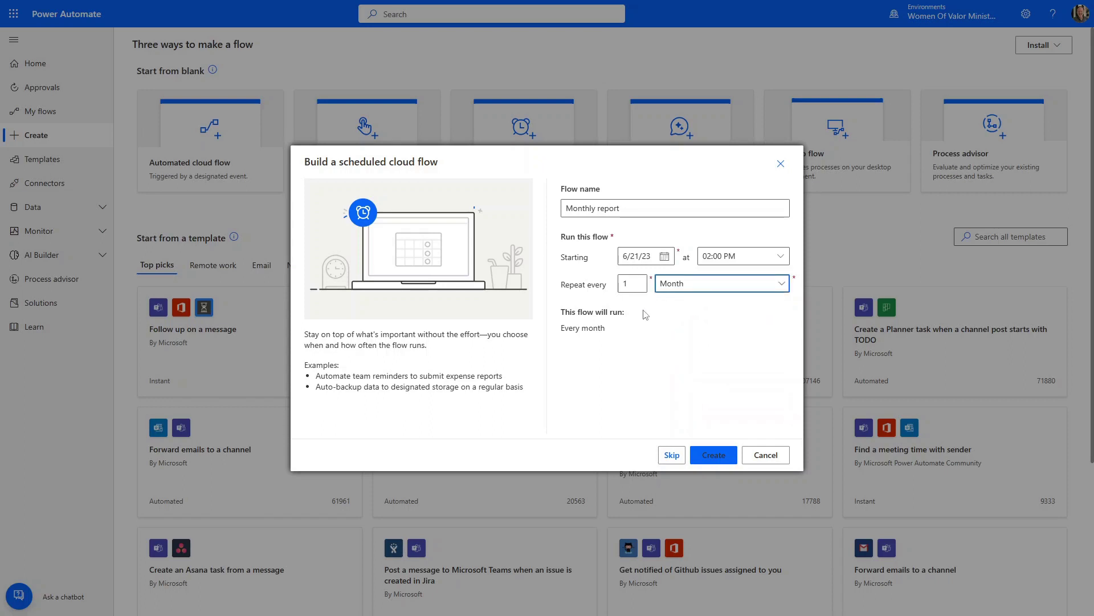
left_click(716, 455)
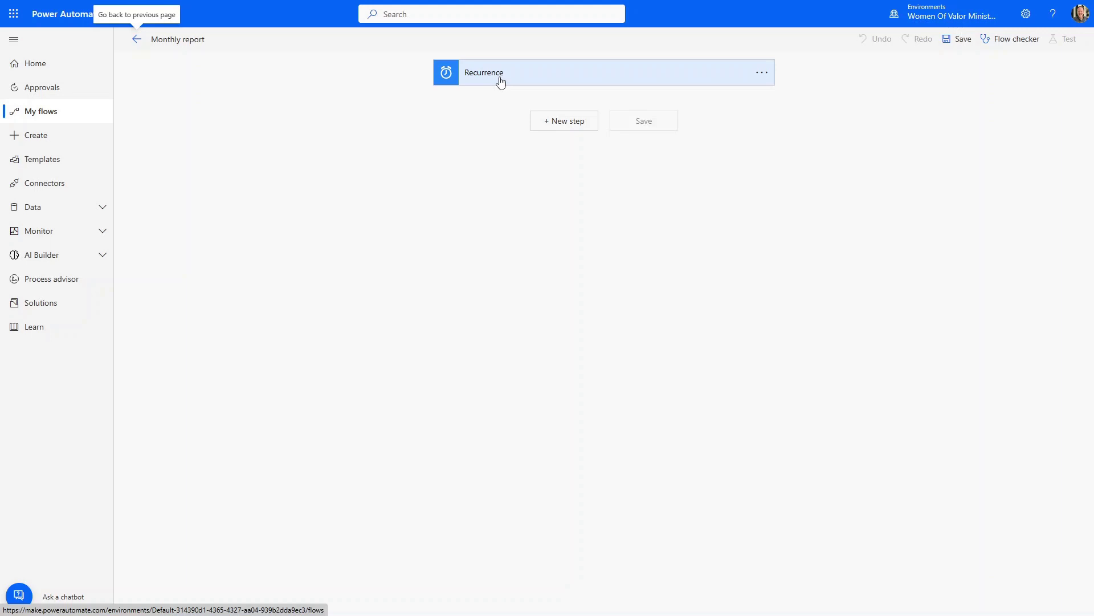
Add an Office 365 Outlook Send an email (V2) action after the Recurrence trigger
left_click(555, 120)
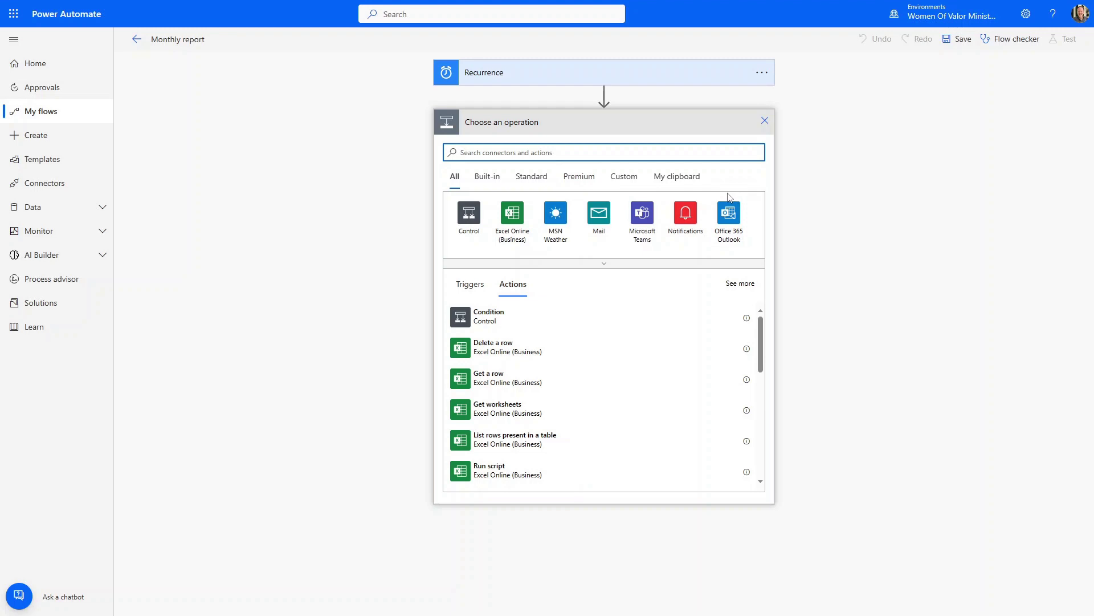
left_click(738, 244)
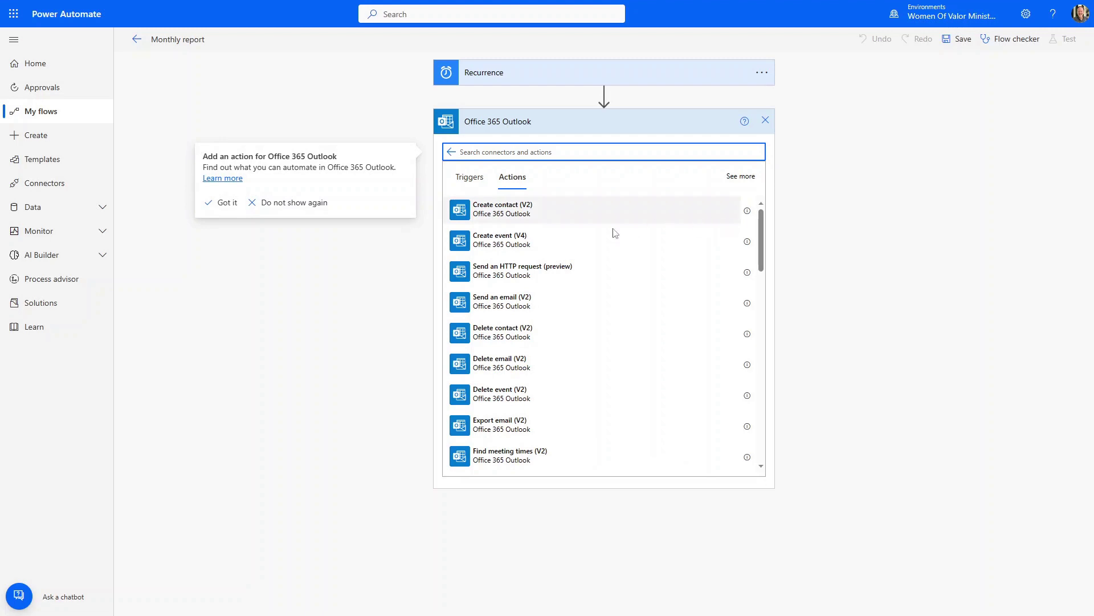
left_click(484, 308)
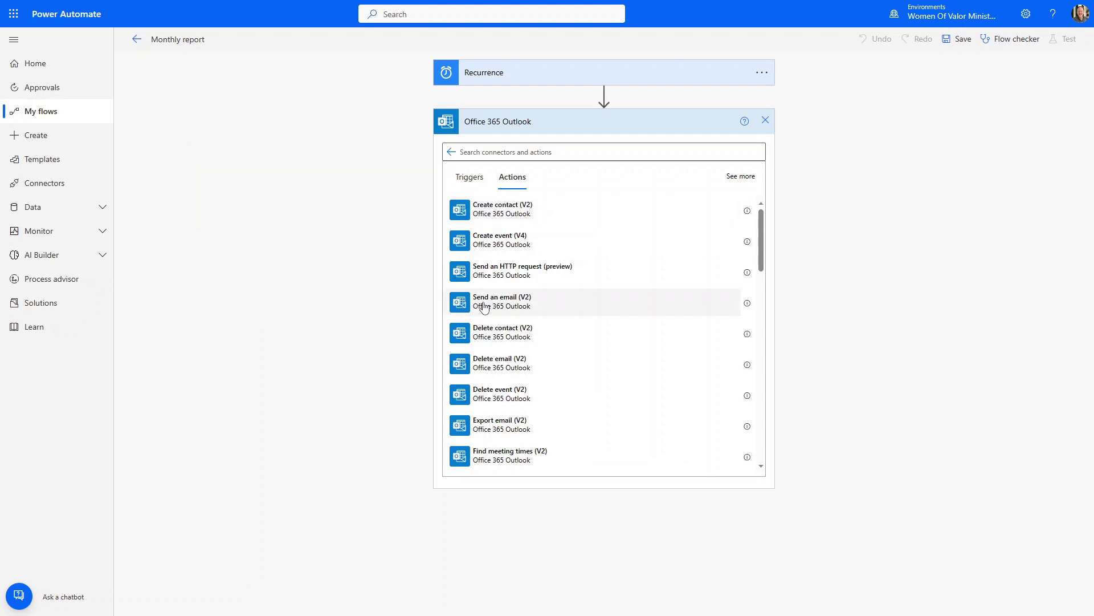
left_click(484, 308)
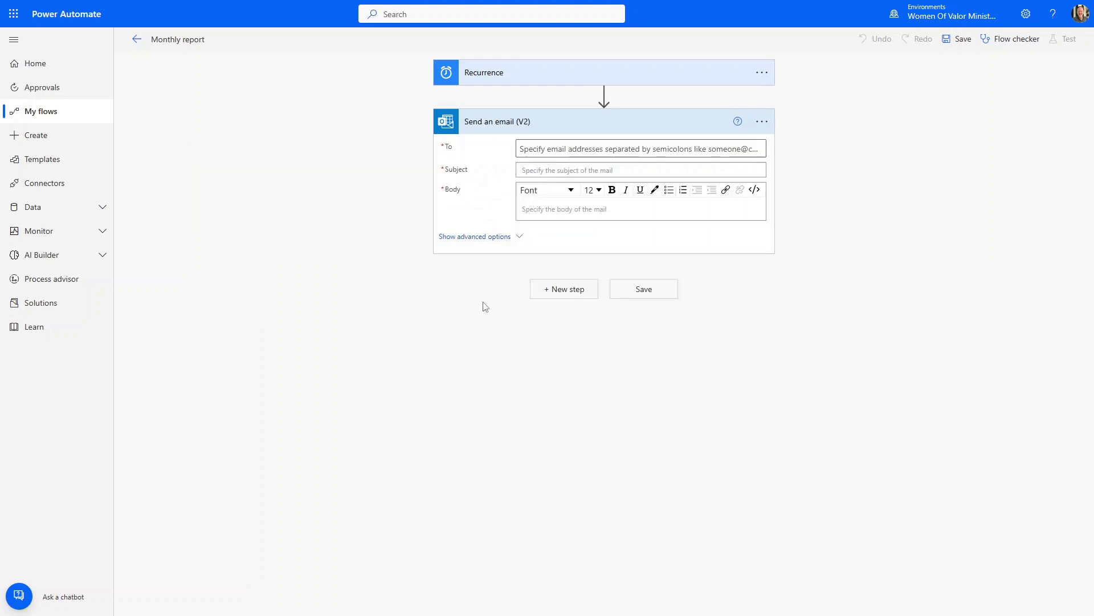
Address the email to the suggested recipient, with subject "Monthly report" and body "Please send the monthly report"
left_click(555, 151)
type("marka")
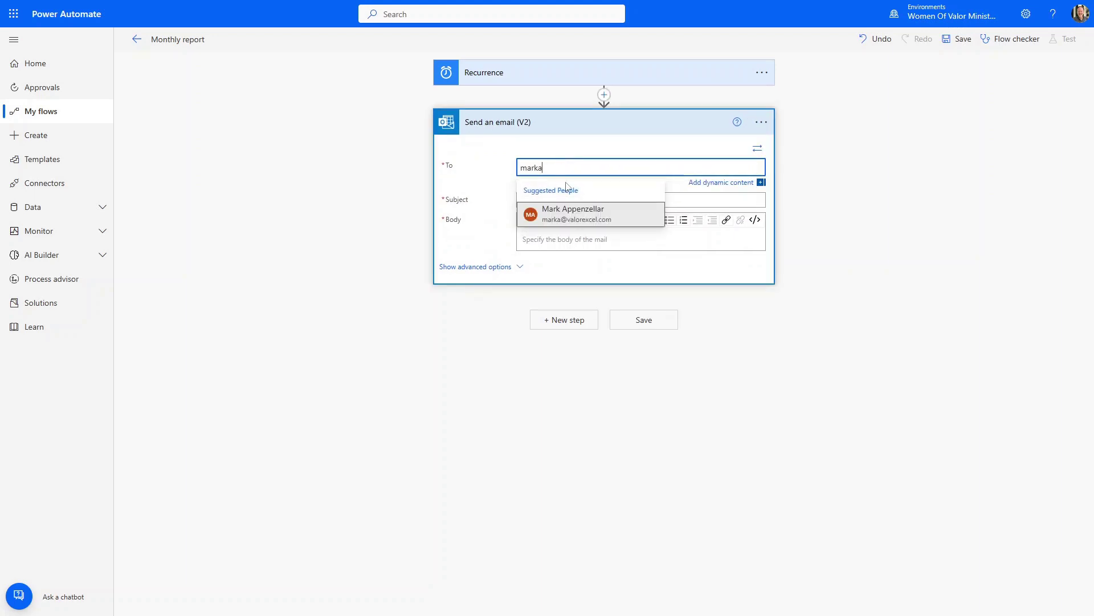
left_click(576, 215)
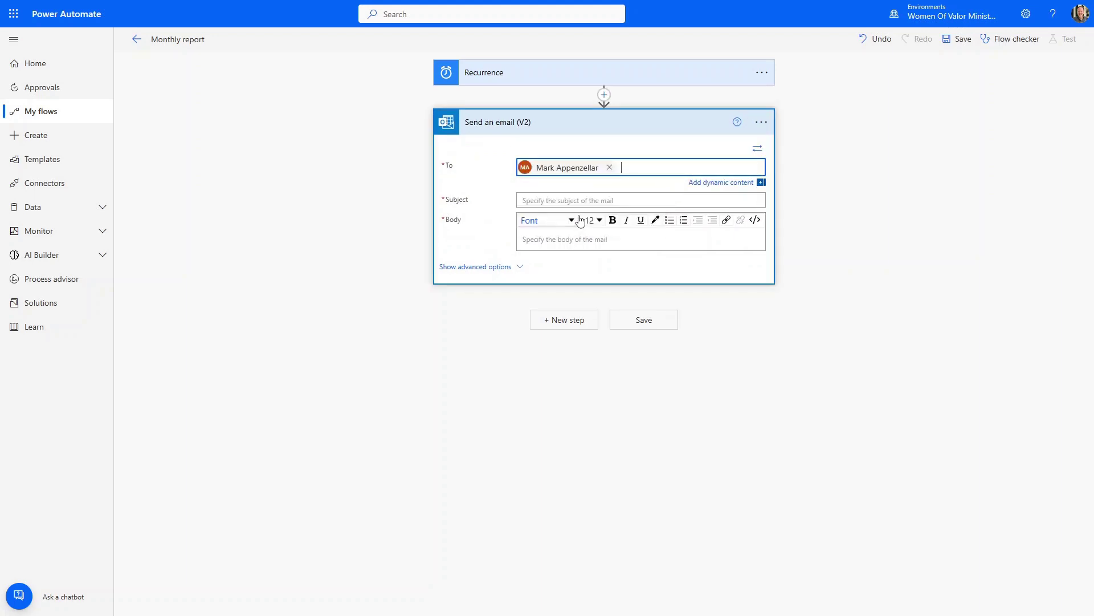
left_click(531, 201)
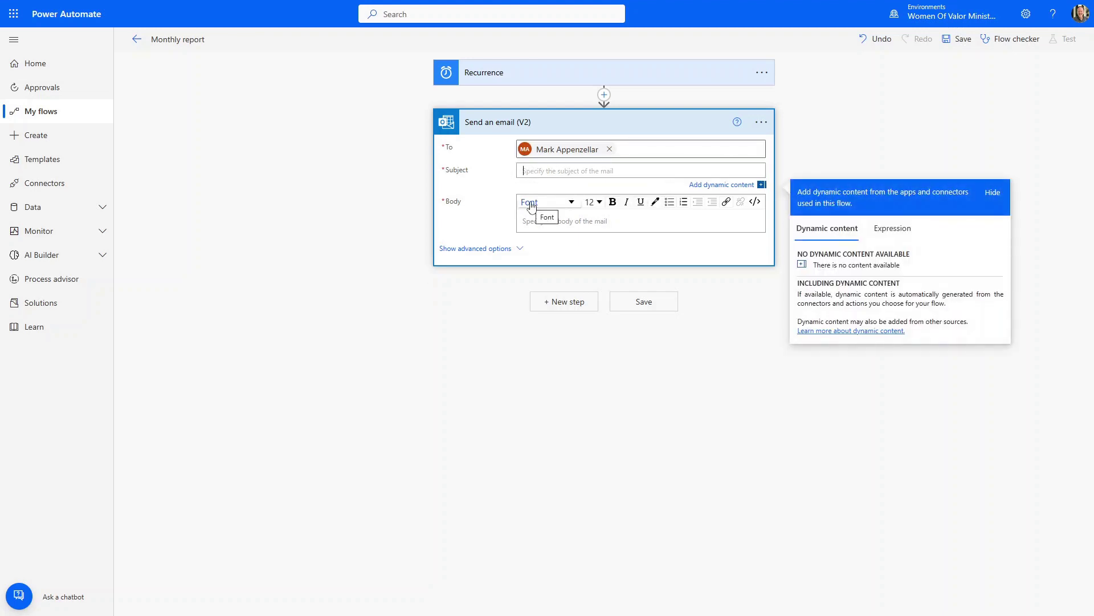
type("Monthly report")
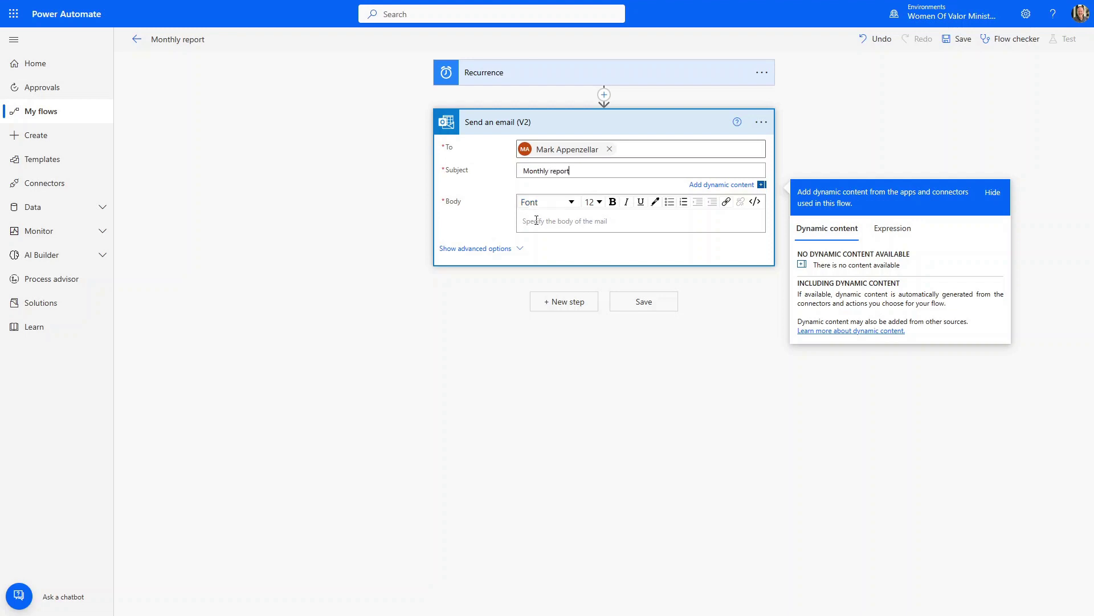
left_click(532, 219)
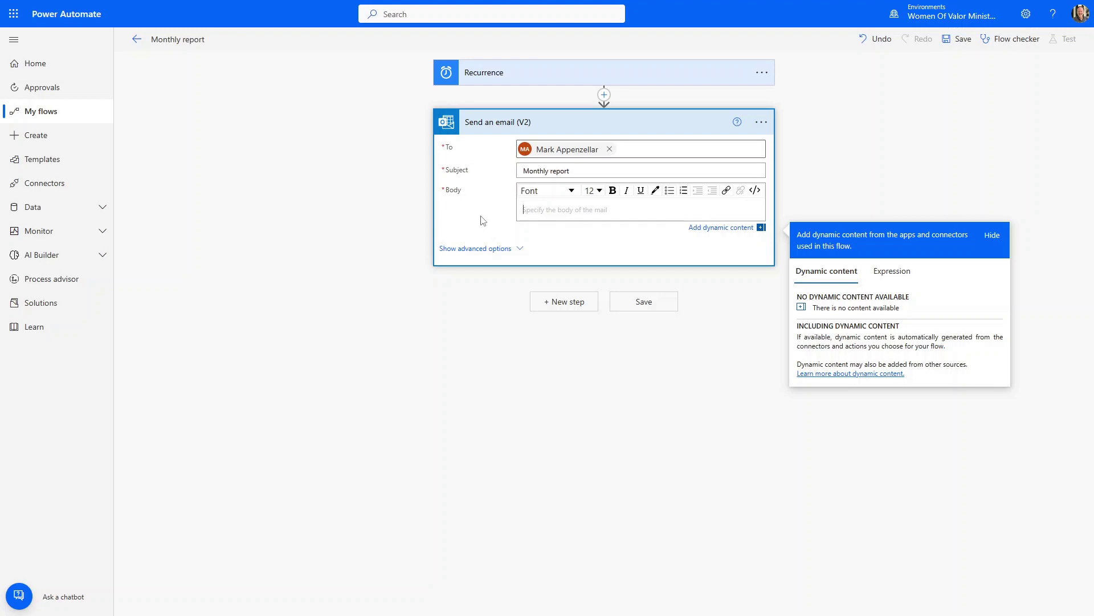
type("Please send the monthly report")
Save the Monthly report flow and check it for errors and warnings
left_click(644, 302)
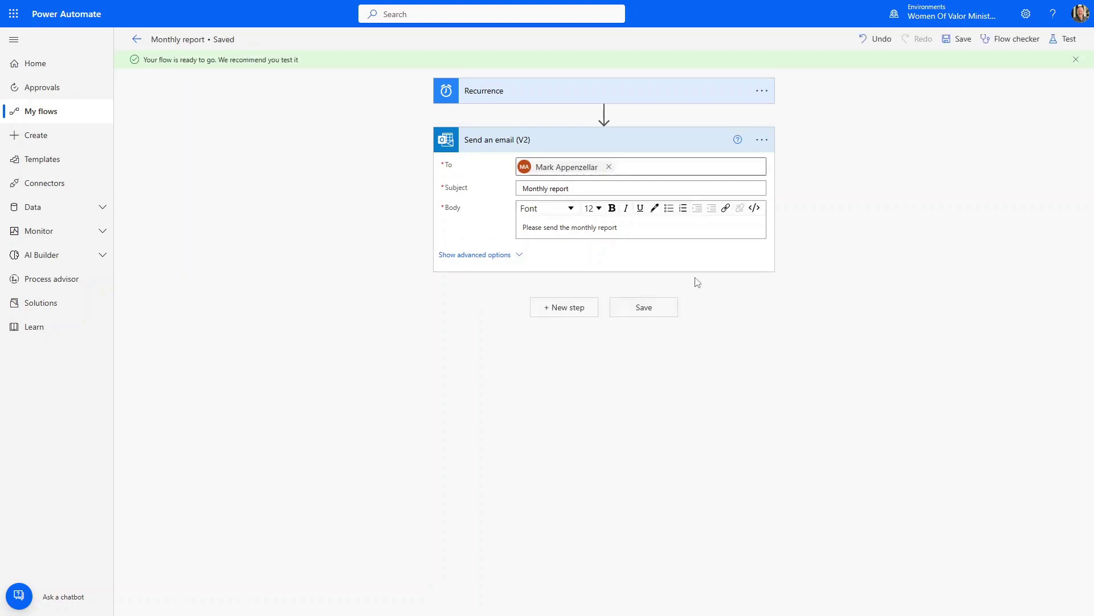
left_click(662, 307)
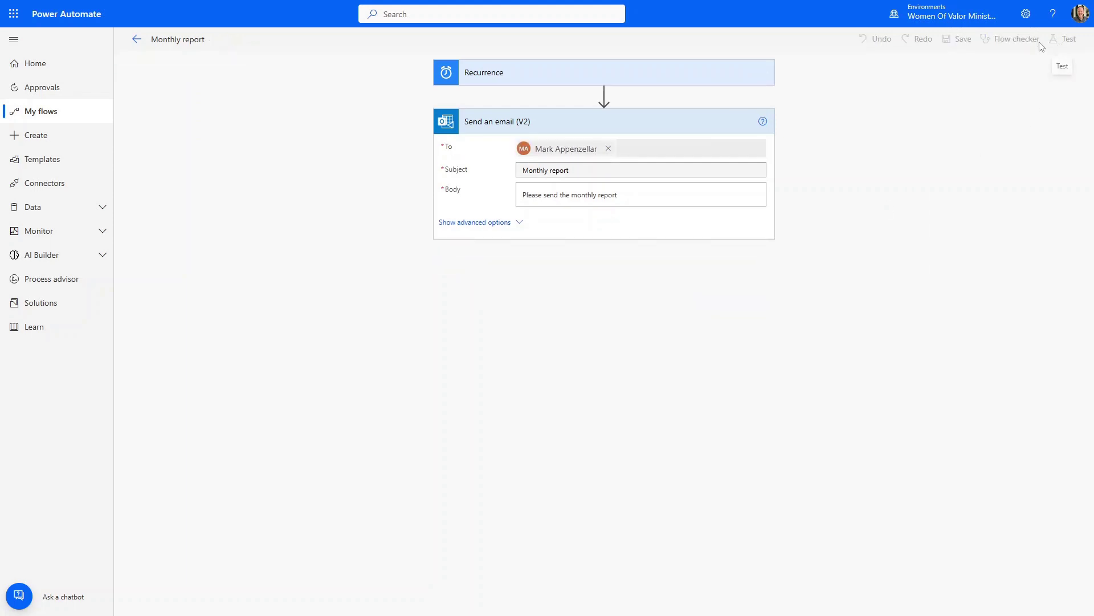
left_click(1018, 38)
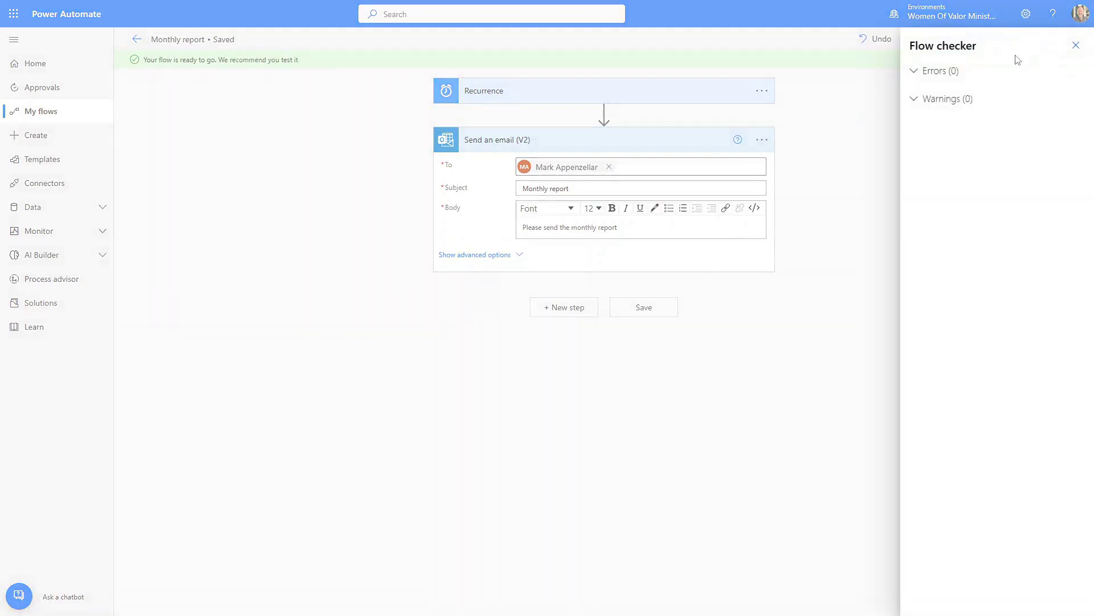
left_click(878, 125)
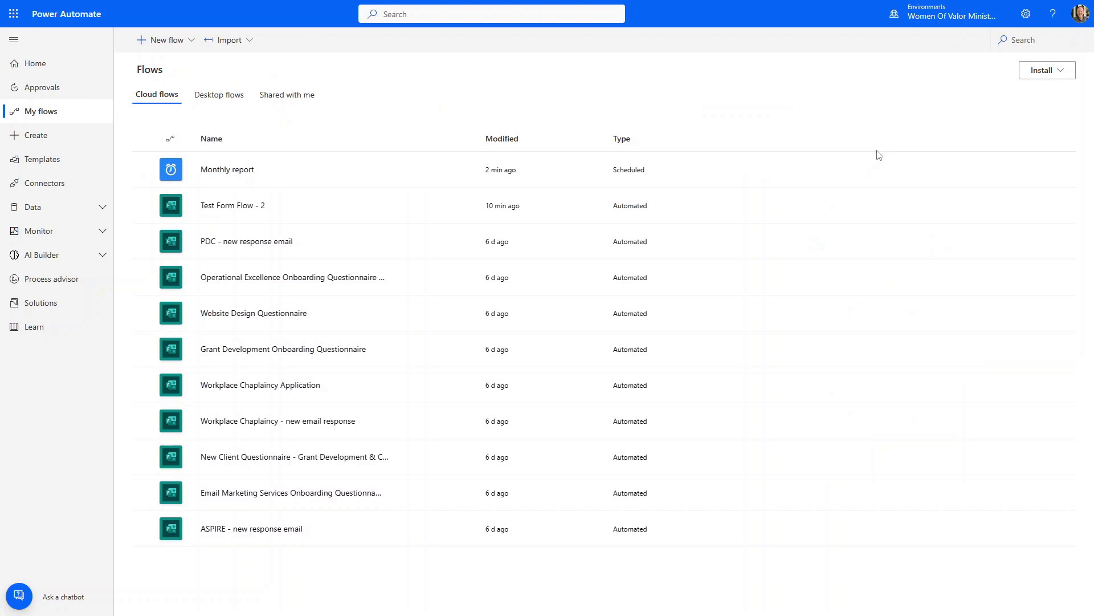